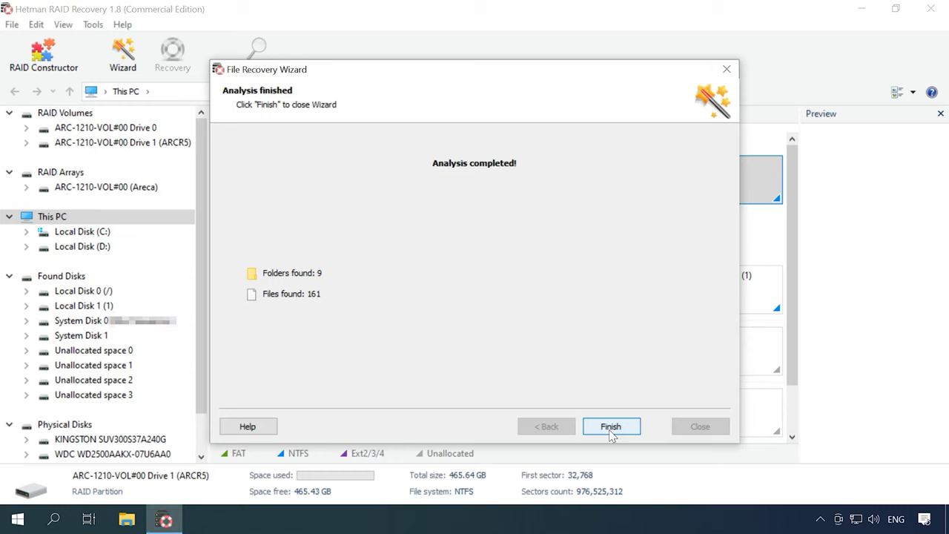
Close the finished analysis wizard and select the deleted images 050.jpg to 052.jpg and 054.jpg to 056.jpg on the ARCR5 volume
left_click(612, 428)
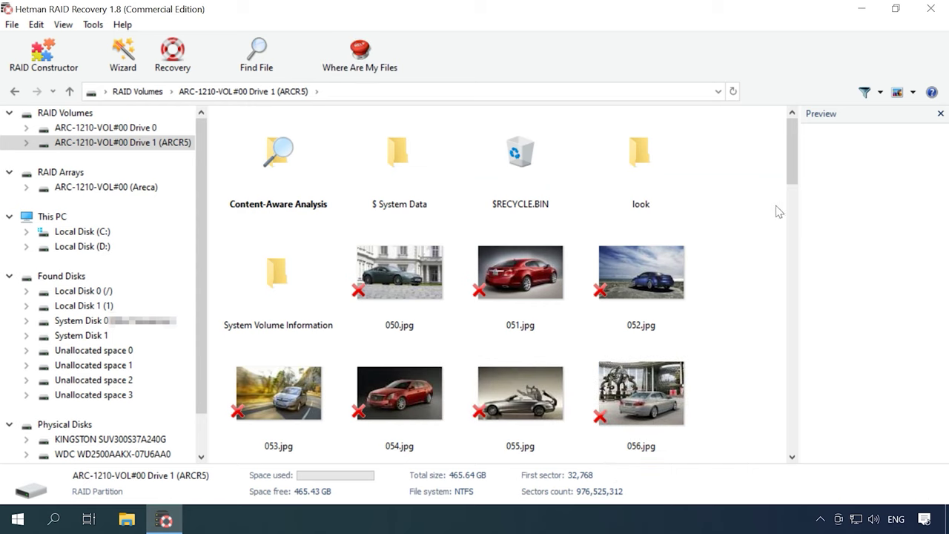
left_click_drag(793, 178, 763, 144)
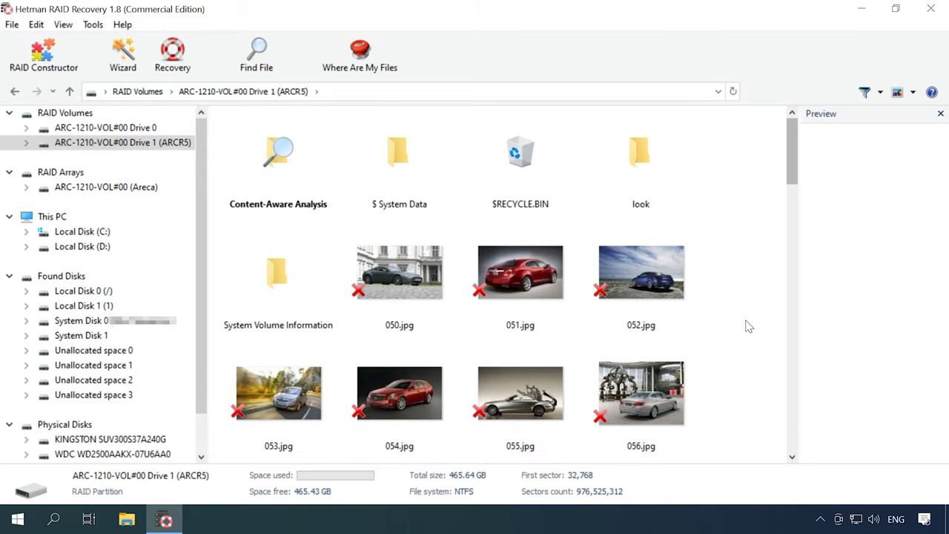
left_click(671, 381)
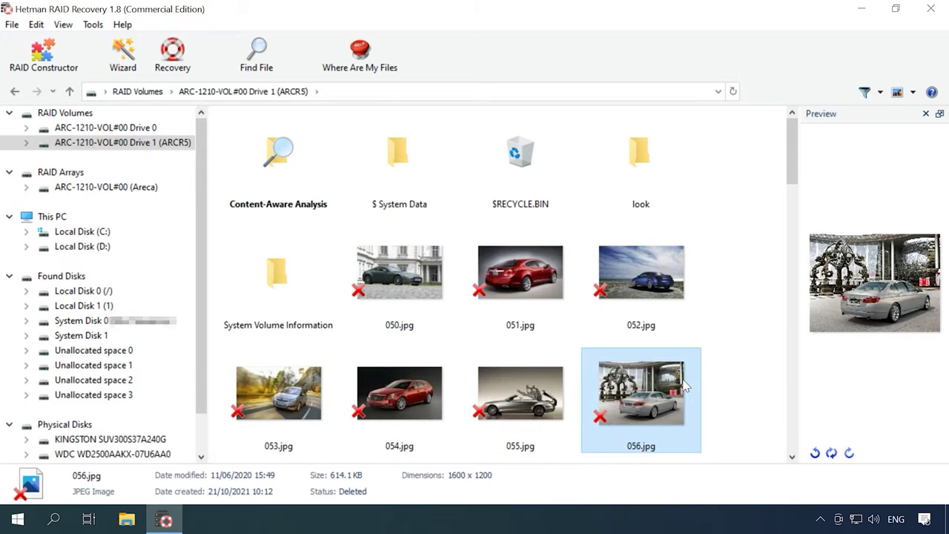
left_click(733, 343)
left_click_drag(731, 263, 405, 428)
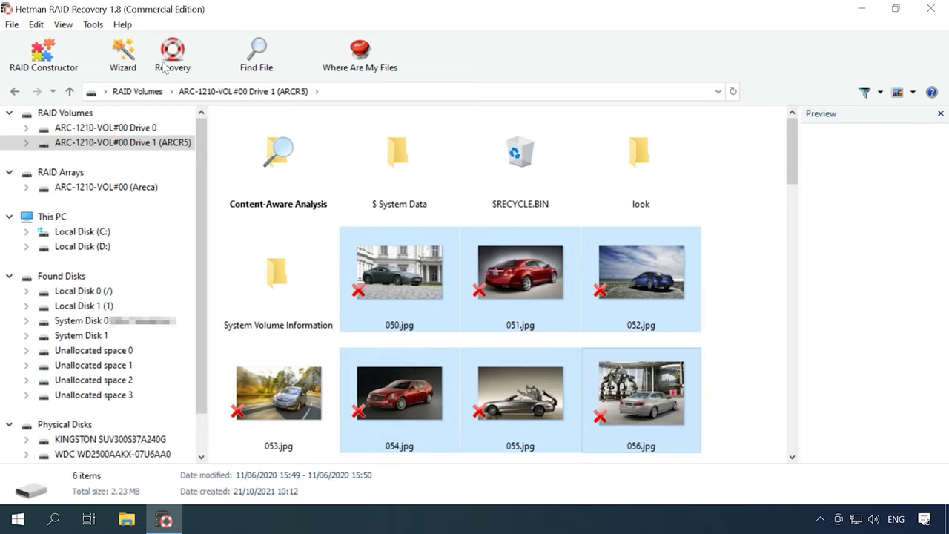
Recover the selected images to hard disk in the folder C:\02\ and finish the recovery wizard
left_click(172, 59)
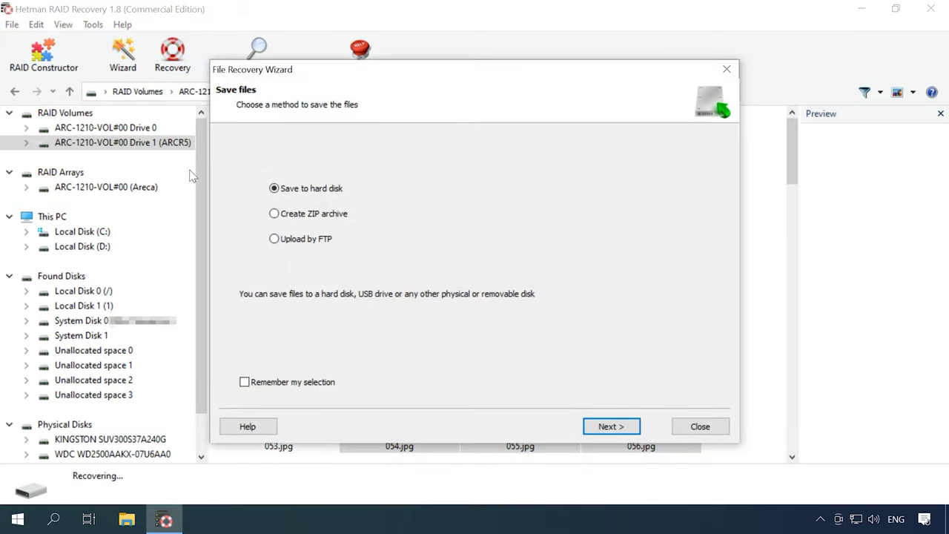
left_click(627, 426)
left_click_drag(349, 177, 341, 176)
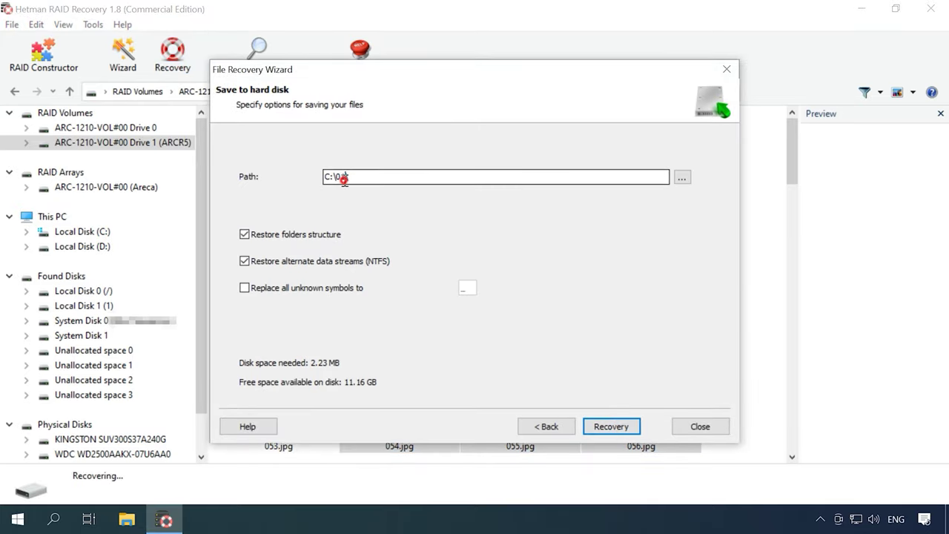
type("2\\")
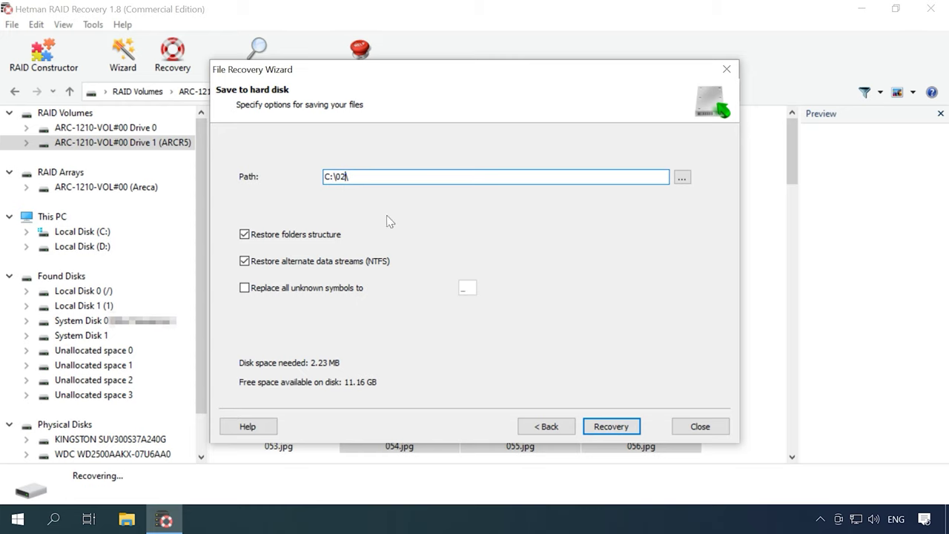
left_click(610, 433)
left_click(612, 431)
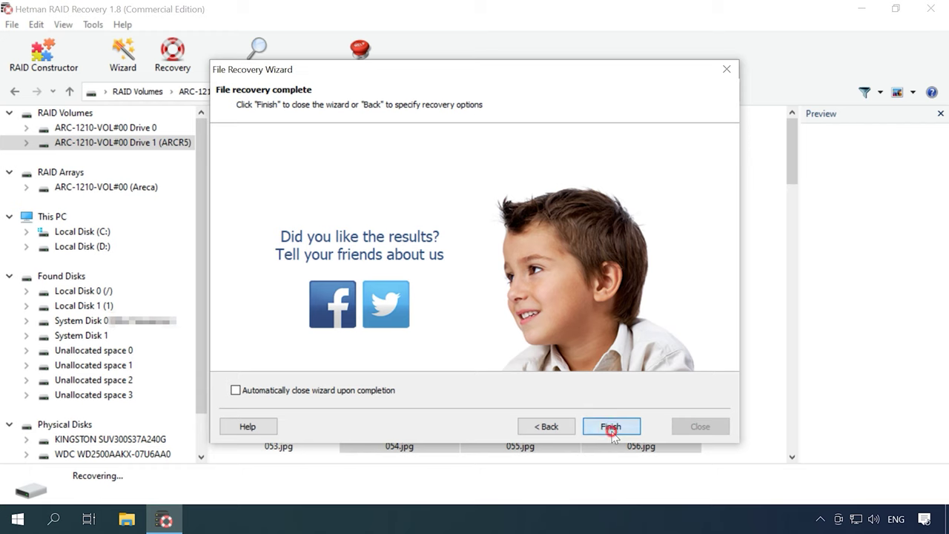
Switch to File Explorer and open the folder 02 on Local Disk (C:) to check the recovered images
left_click(127, 519)
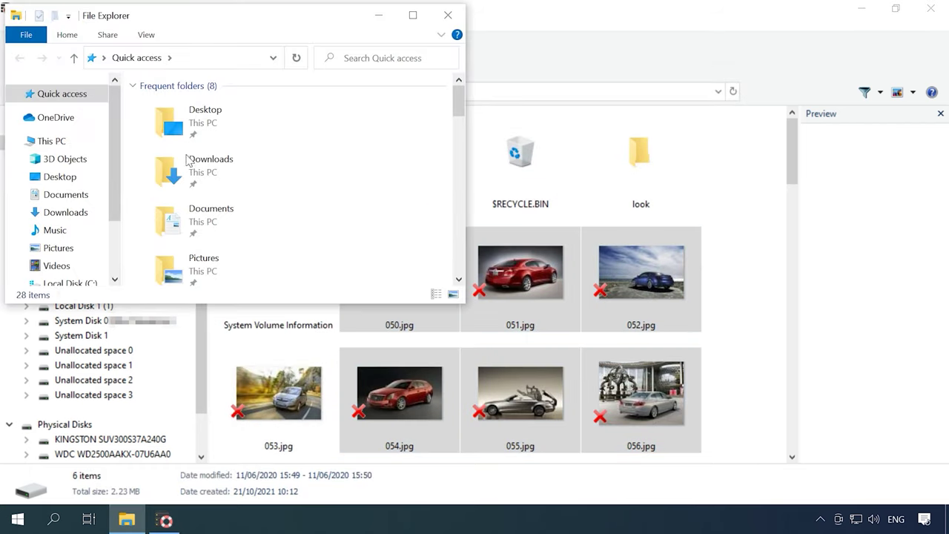
left_click(71, 280)
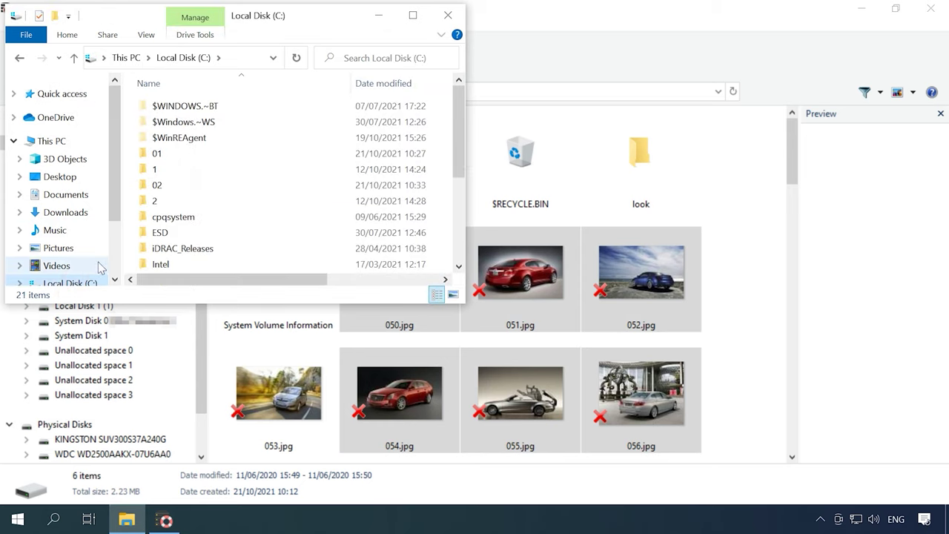
double_click(170, 187)
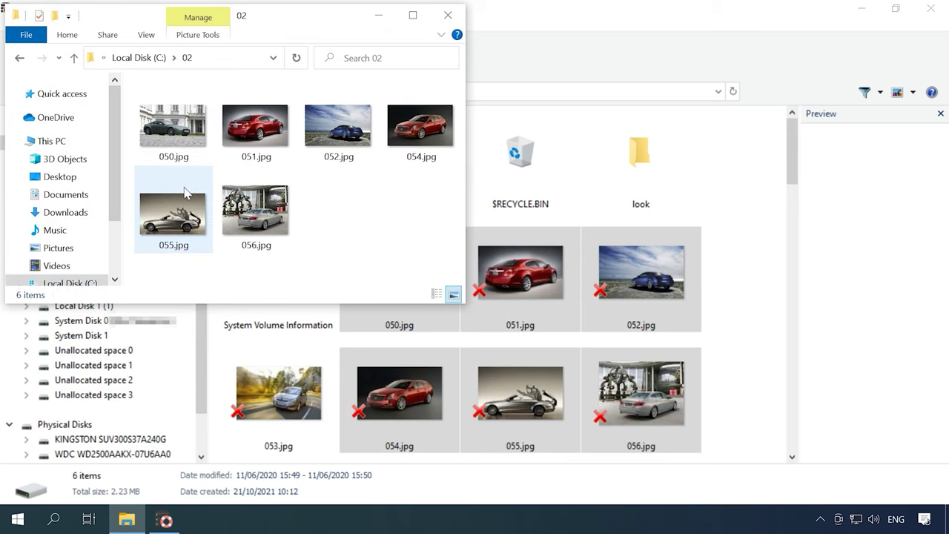
left_click_drag(442, 228, 187, 100)
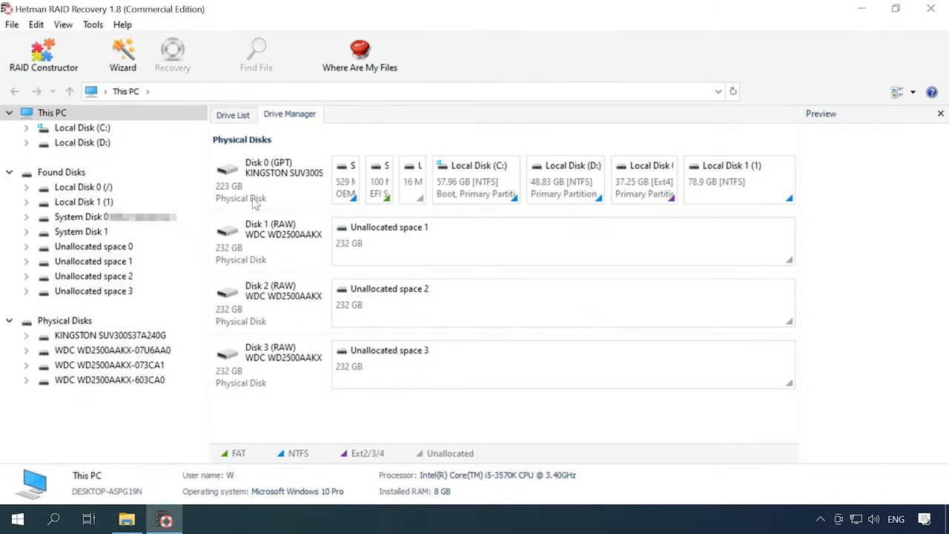
Start the RAID Constructor in Hetman RAID Recovery and choose Manual mode for adding the array
left_click(46, 67)
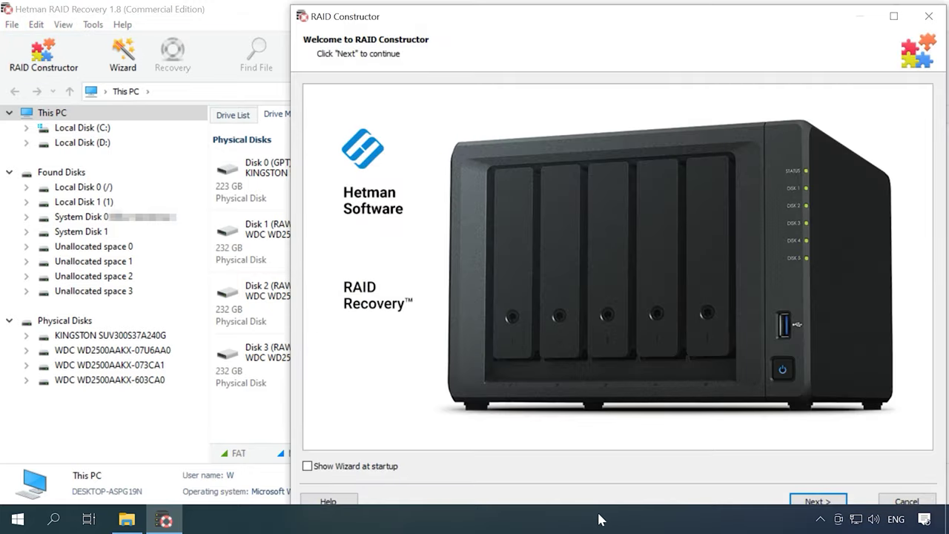
left_click(837, 502)
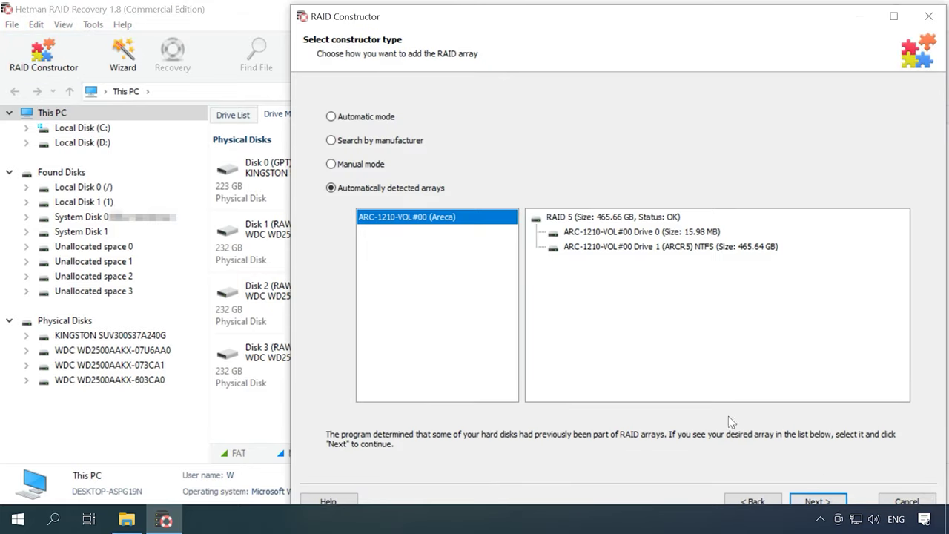
left_click(345, 168)
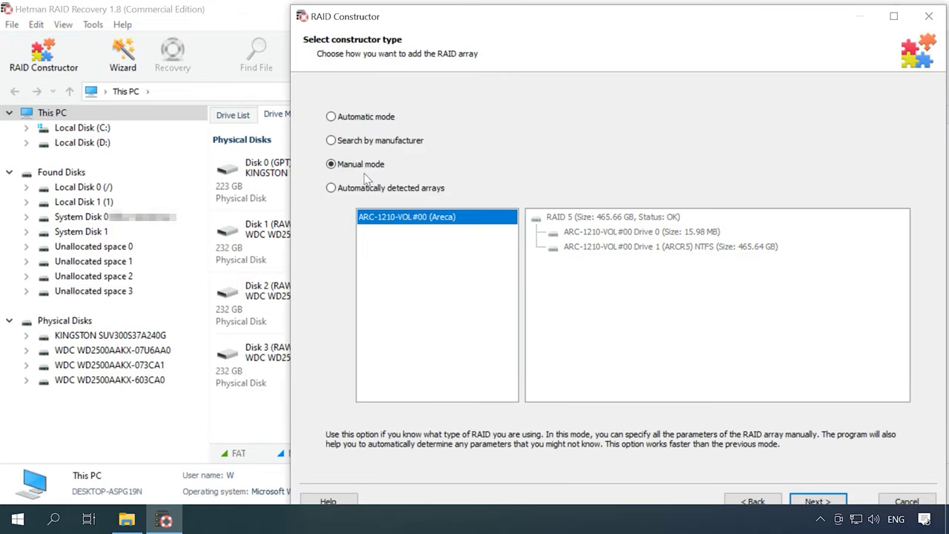
left_click(820, 500)
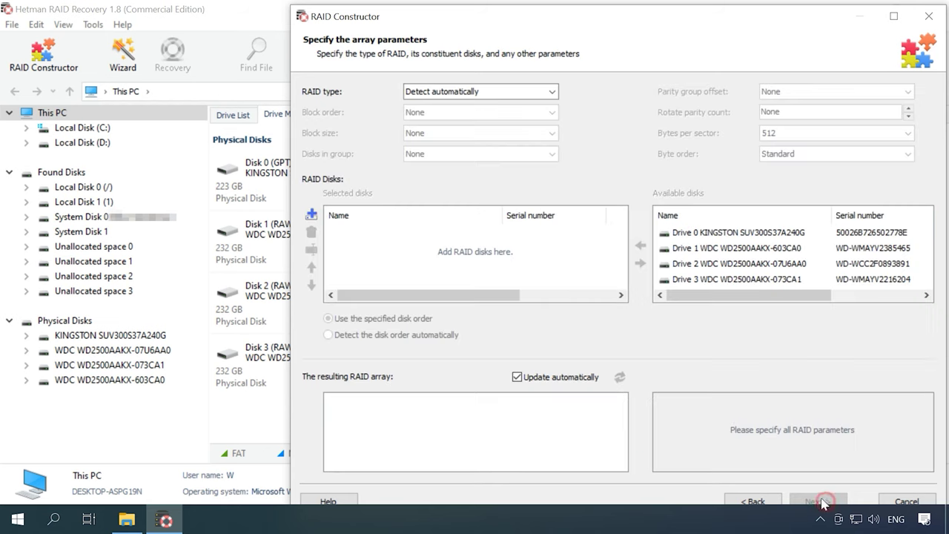
Set the array parameters to RAID 5 (Parity), Left Synchronous block order and 64 KB block size
left_click(551, 91)
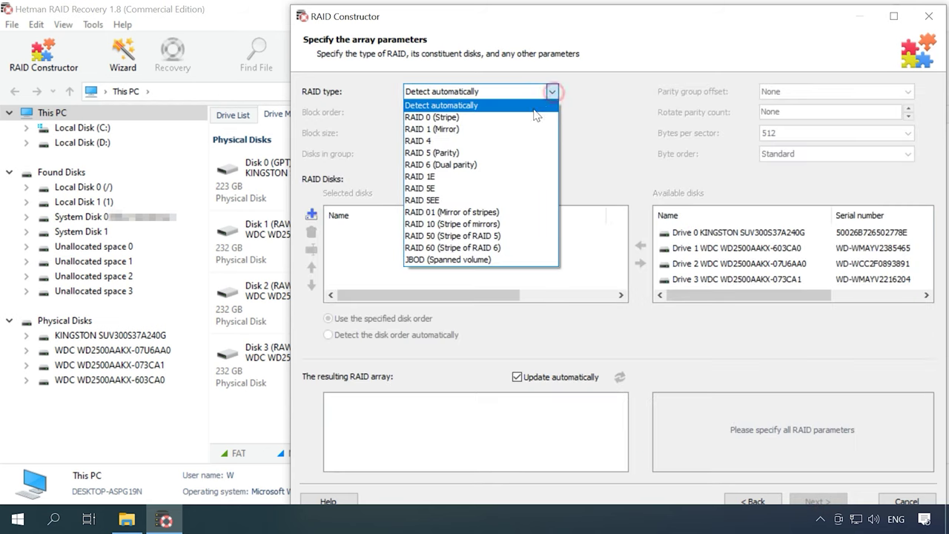
left_click(449, 152)
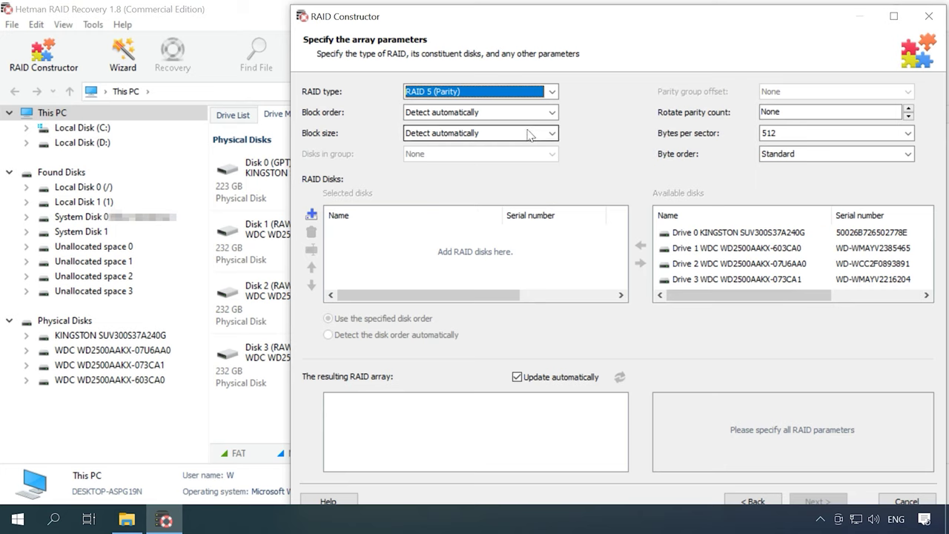
left_click(550, 113)
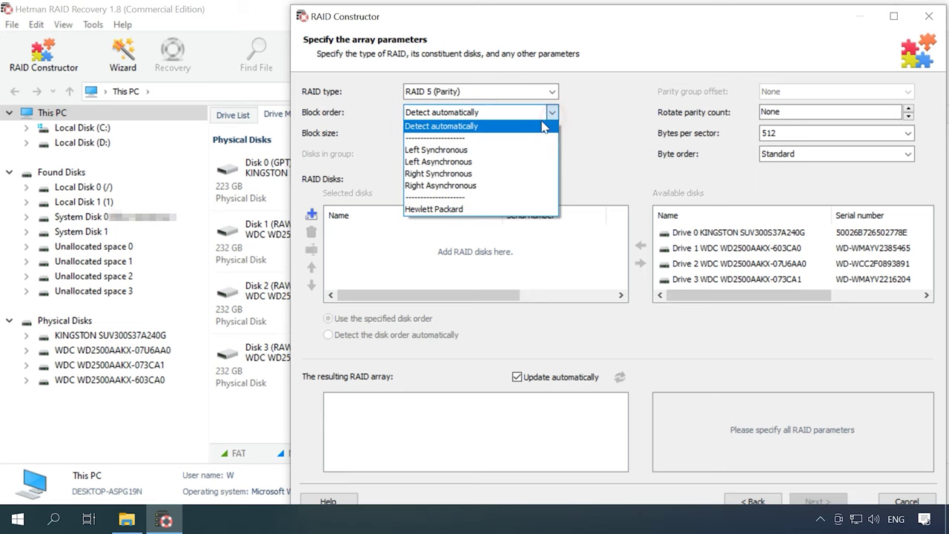
left_click(452, 151)
left_click(548, 133)
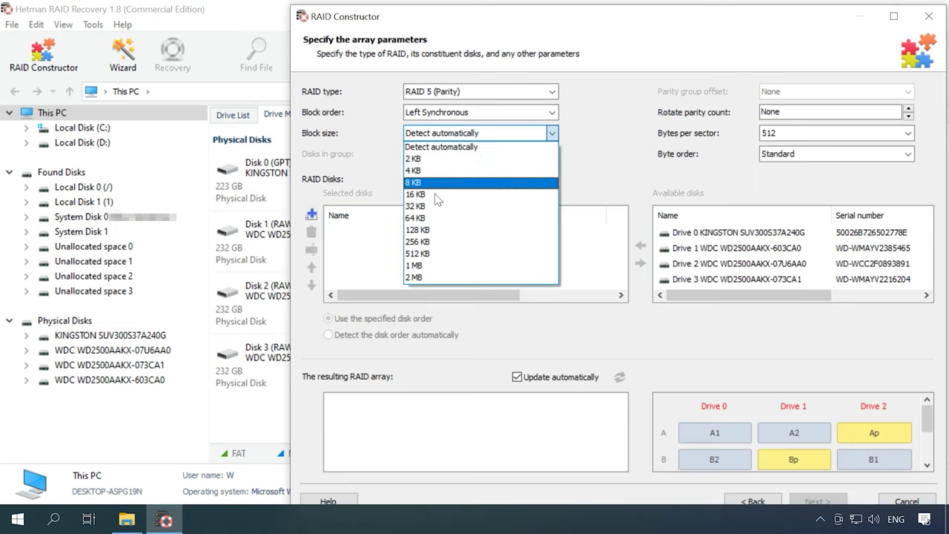
left_click(424, 219)
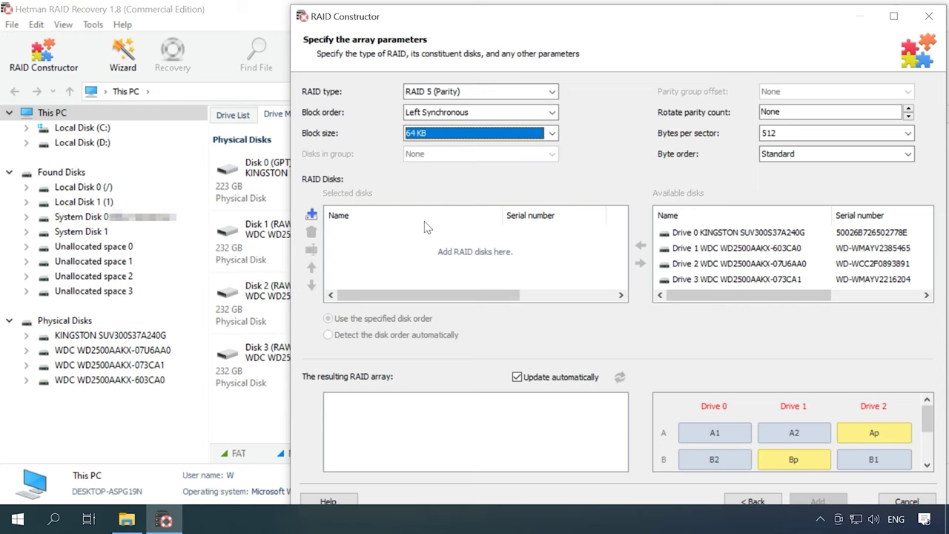
Add WDC Drives 1, 2 and 3 to the RAID disks and move Drive 3 ahead of Drive 2
left_click(700, 247)
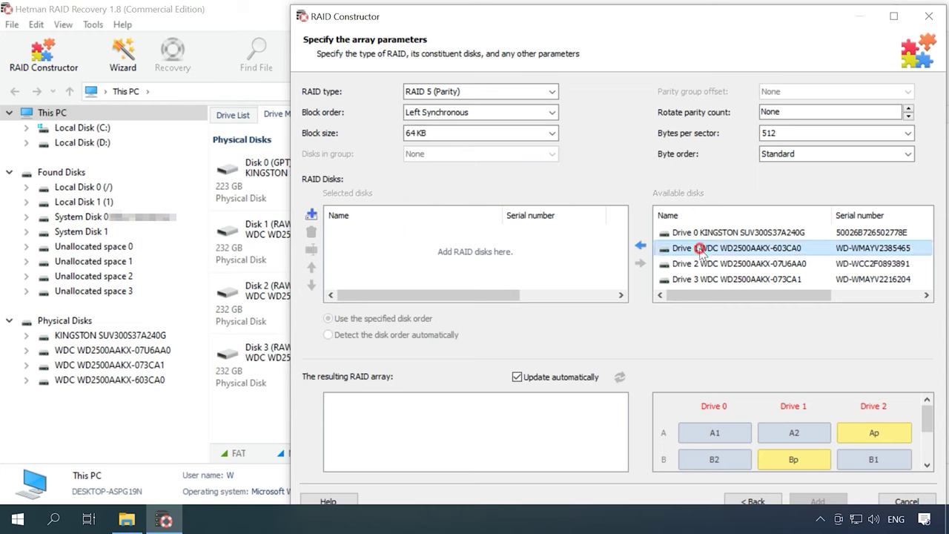
left_click(640, 245)
left_click(639, 244)
left_click(639, 244)
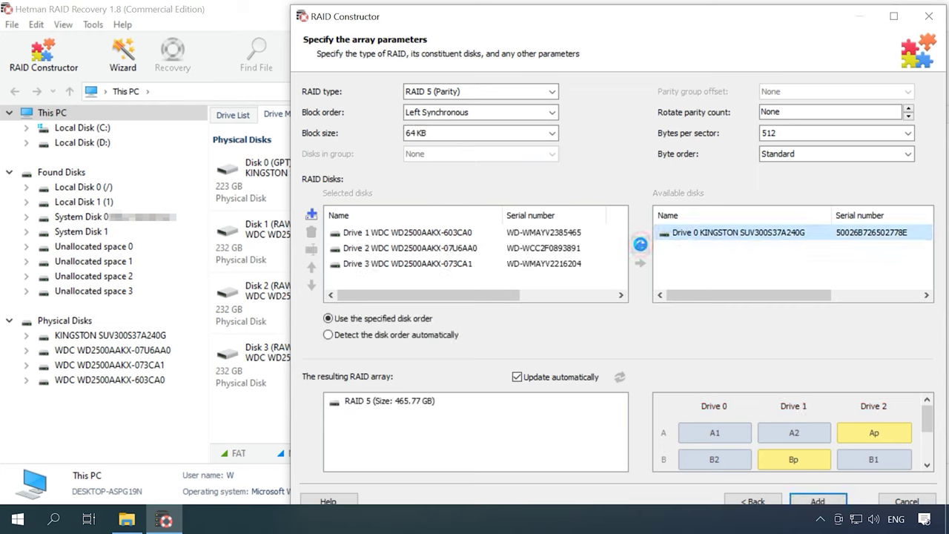
left_click(364, 263)
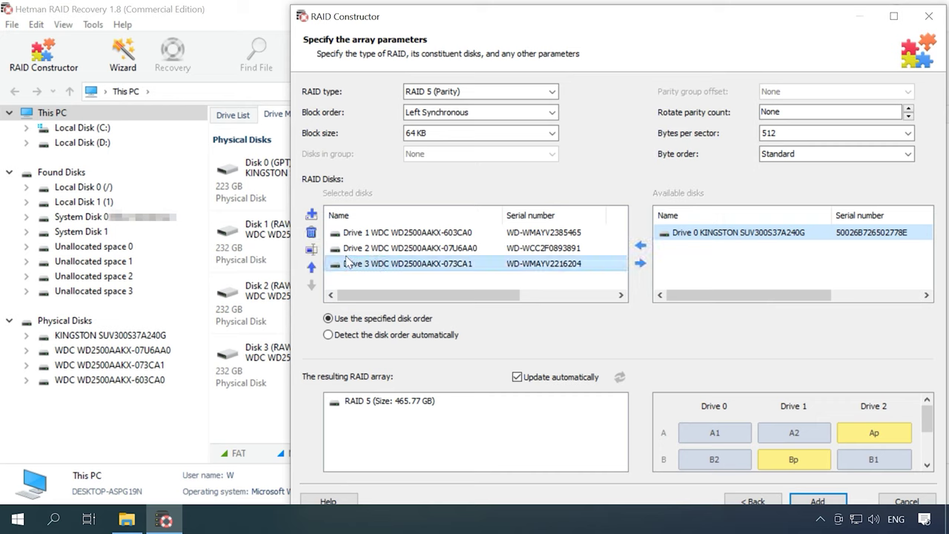
left_click(309, 266)
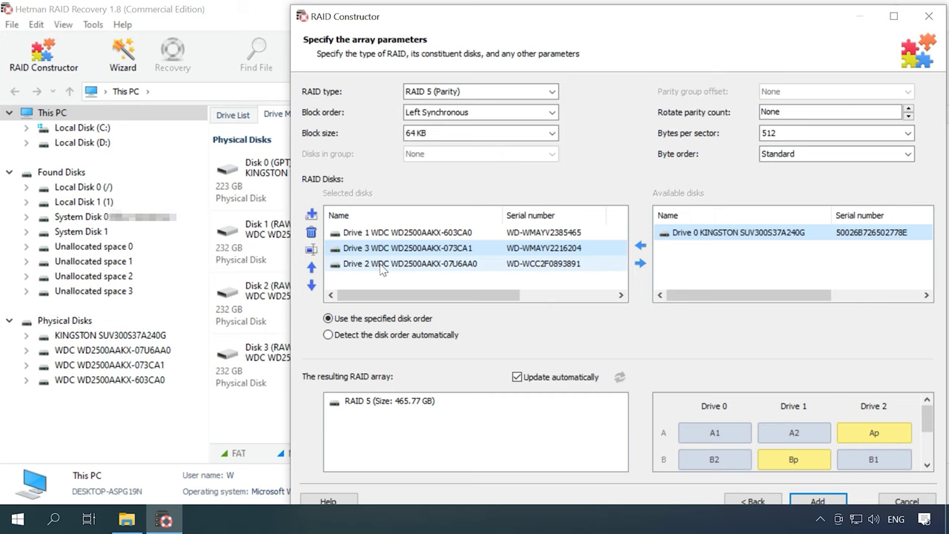
Add an empty disk to the RAID disks, remove it again, and cancel the RAID Constructor
left_click(312, 215)
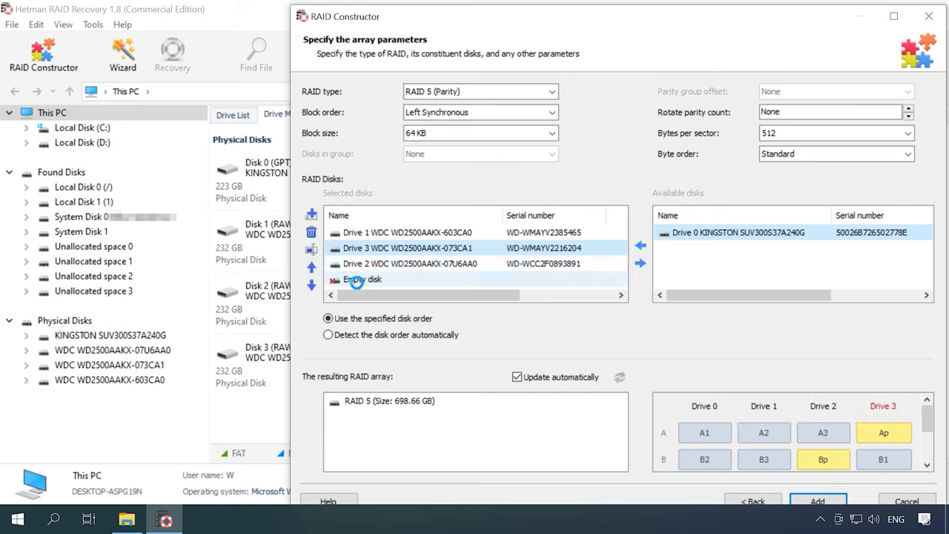
left_click(368, 282)
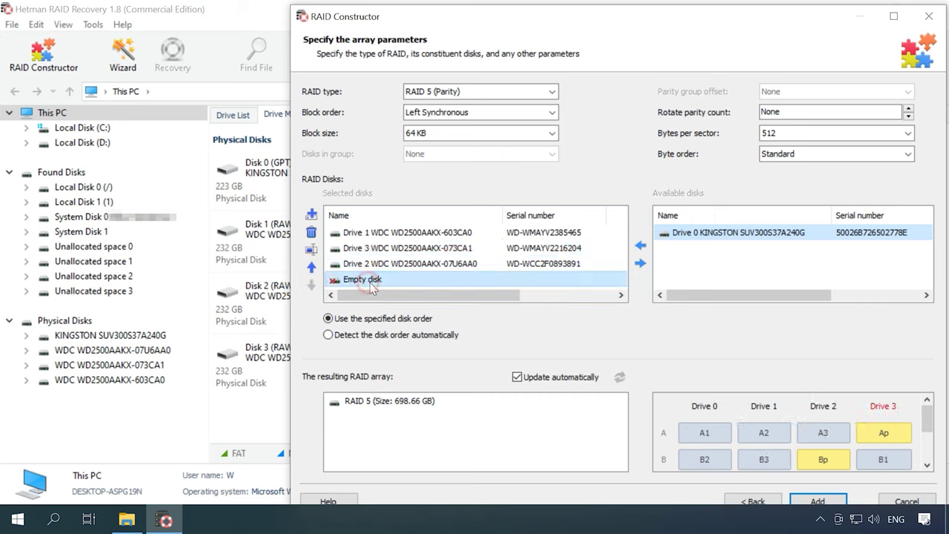
left_click(312, 232)
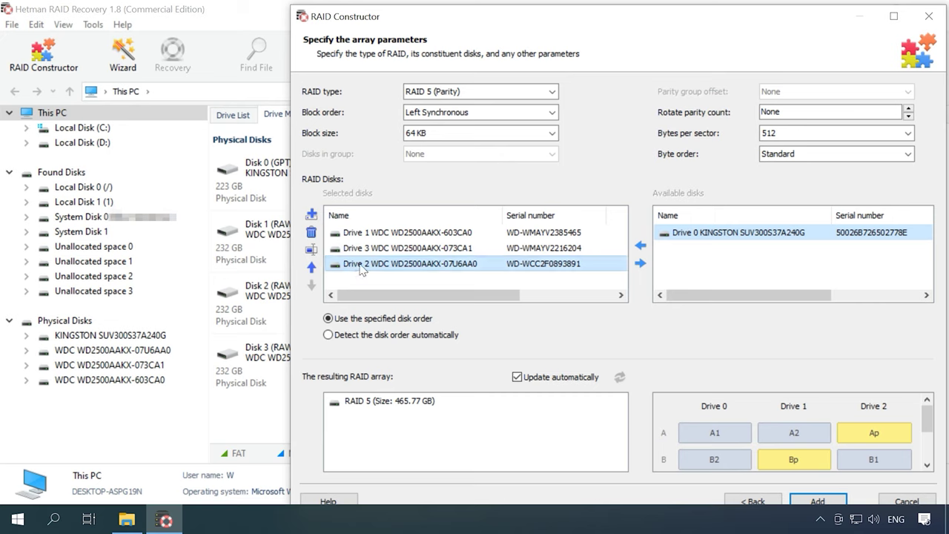
left_click(369, 400)
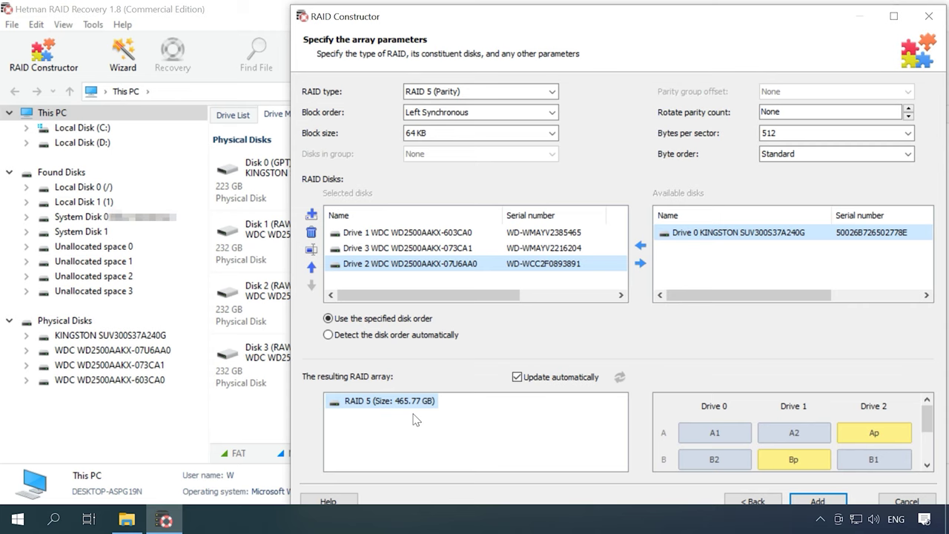
left_click(906, 501)
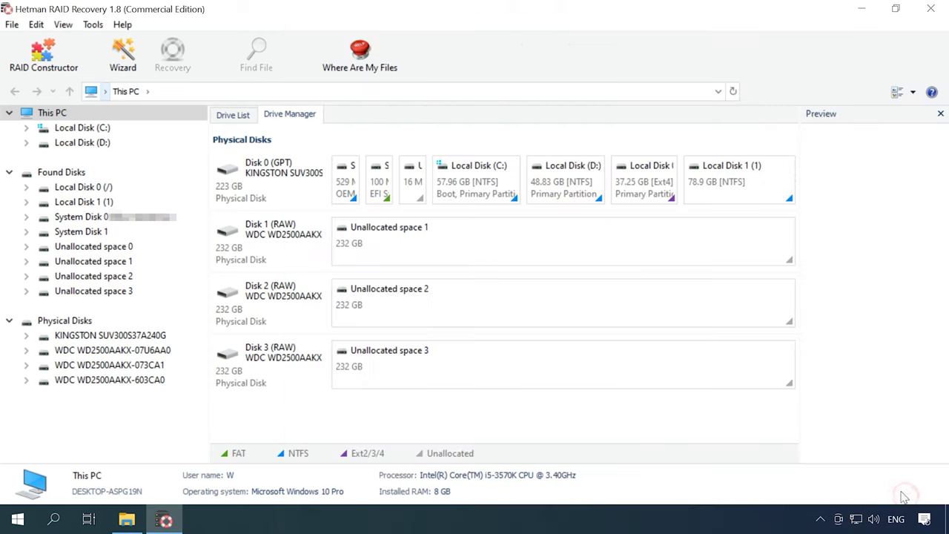
Open Unallocated space 1 in the HEX-Editor and search downward for the text "EFI PART"
right_click(508, 242)
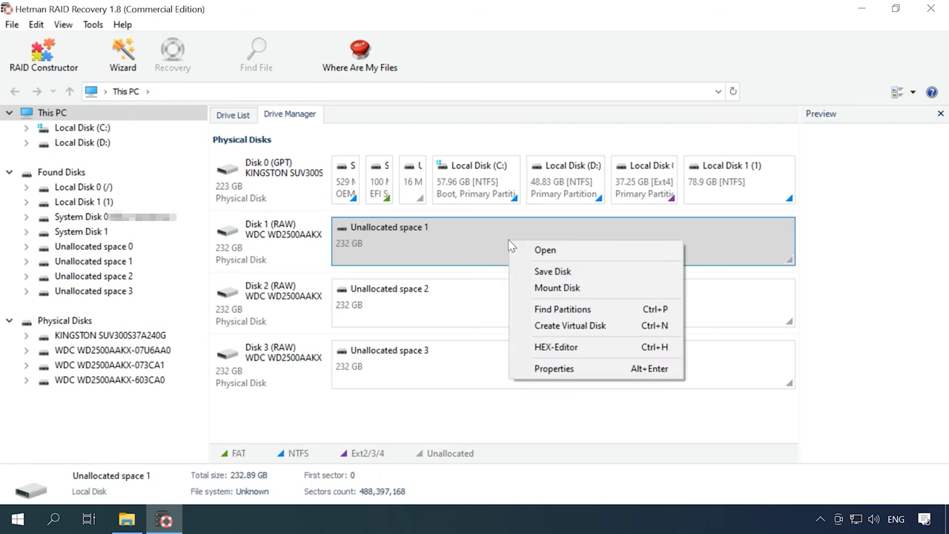
left_click(556, 348)
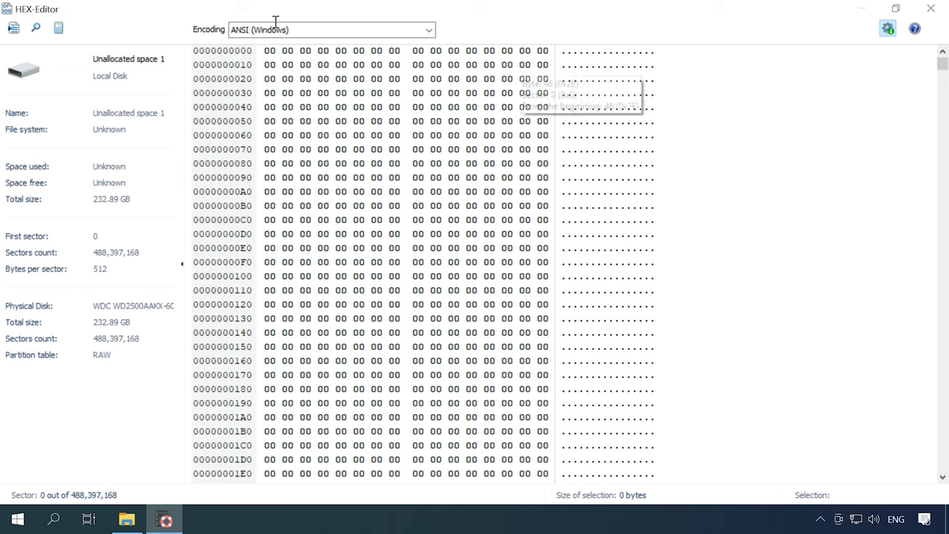
left_click(36, 30)
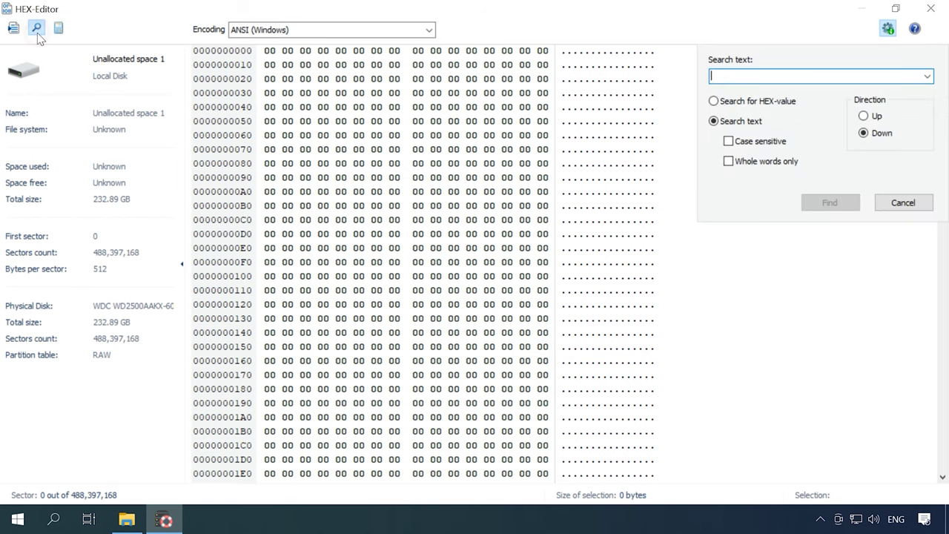
left_click(738, 75)
type("EFI PART")
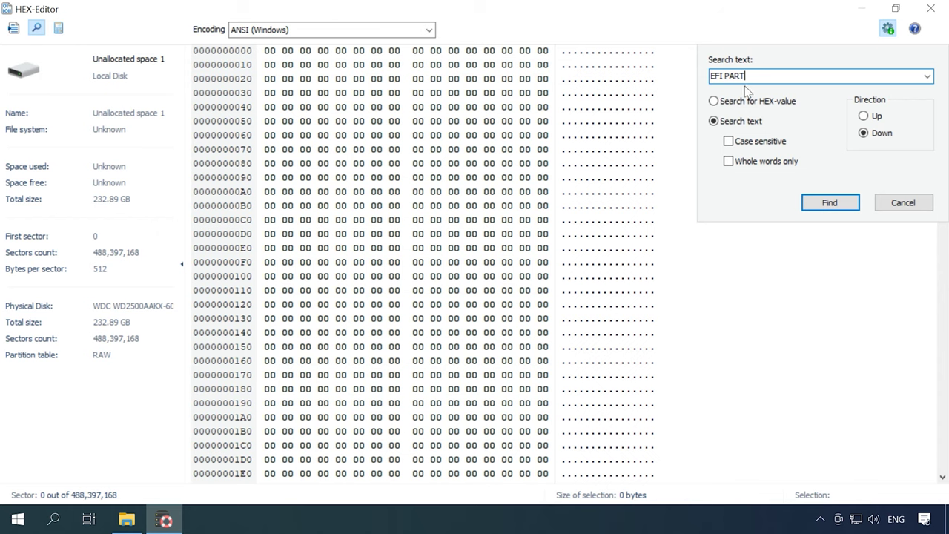
left_click(830, 203)
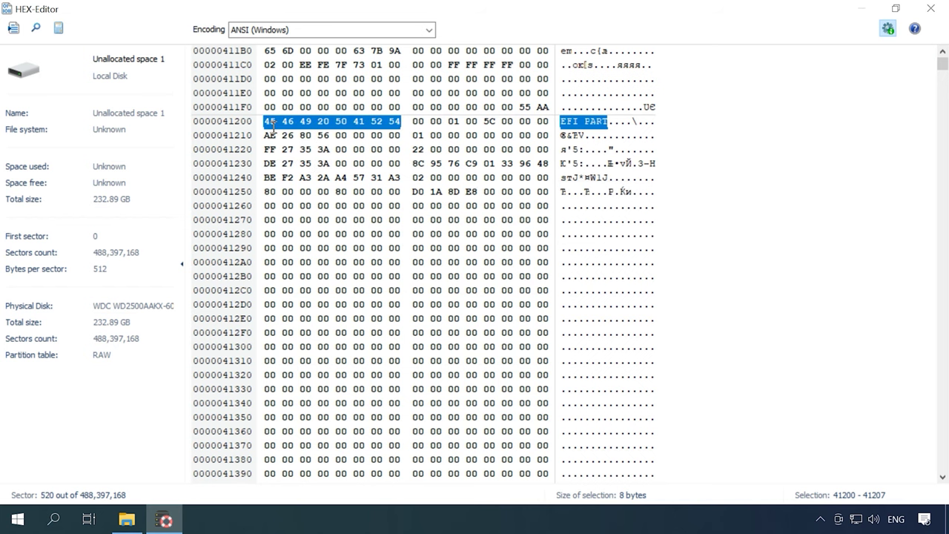
Check the byte offset where the boot code sector before the found EFI PART signature begins, and close the HEX-Editor
scroll(265, 123, "up", 4)
scroll(263, 123, "up", 7)
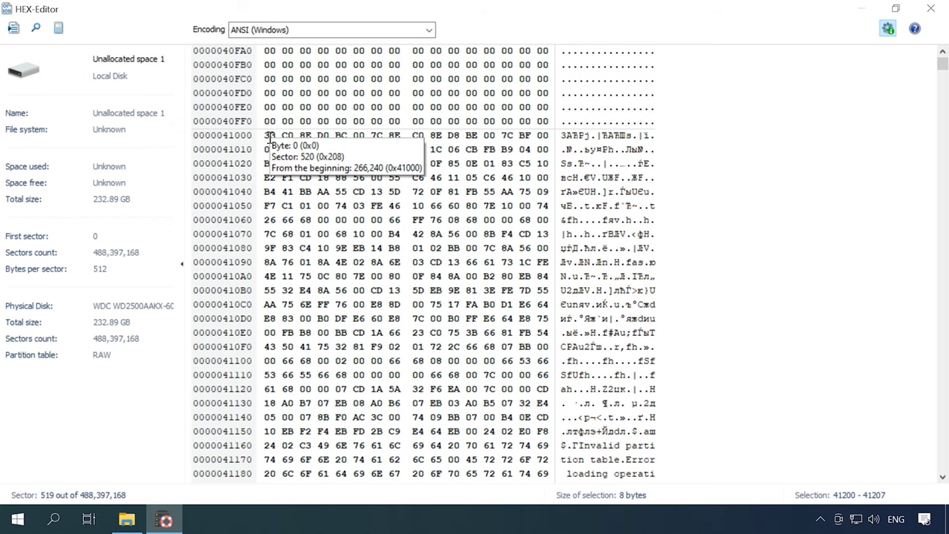
left_click(930, 8)
Start the RAID Constructor and choose Manual mode for adding the array
left_click(43, 53)
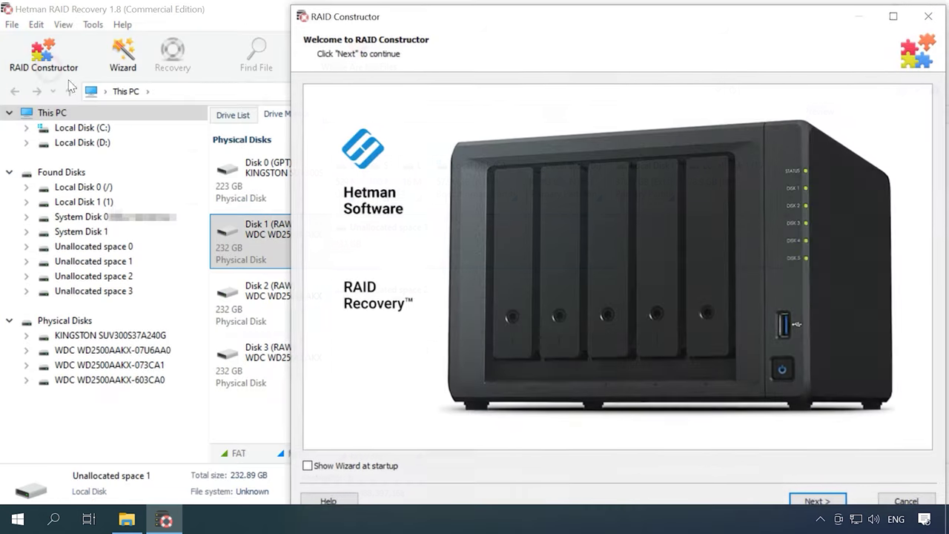
left_click(804, 502)
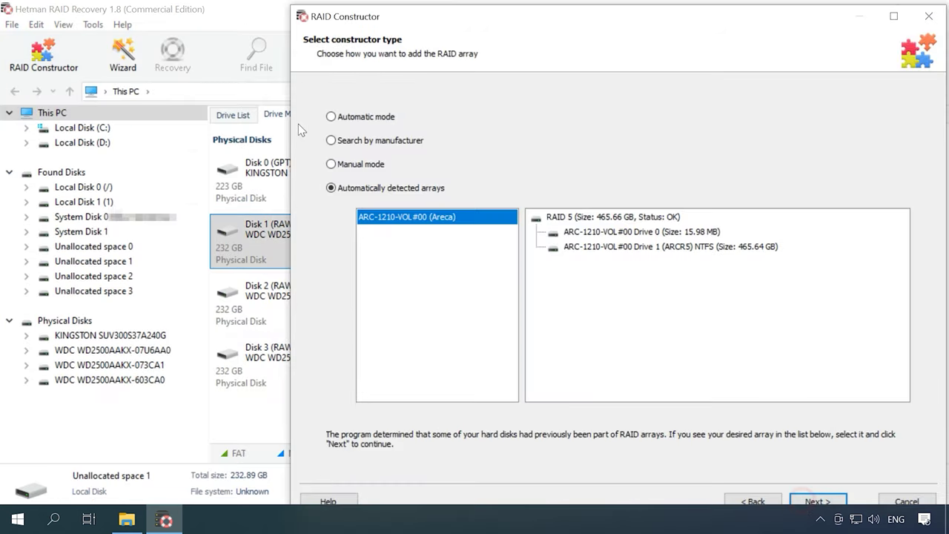
left_click(363, 164)
left_click(815, 500)
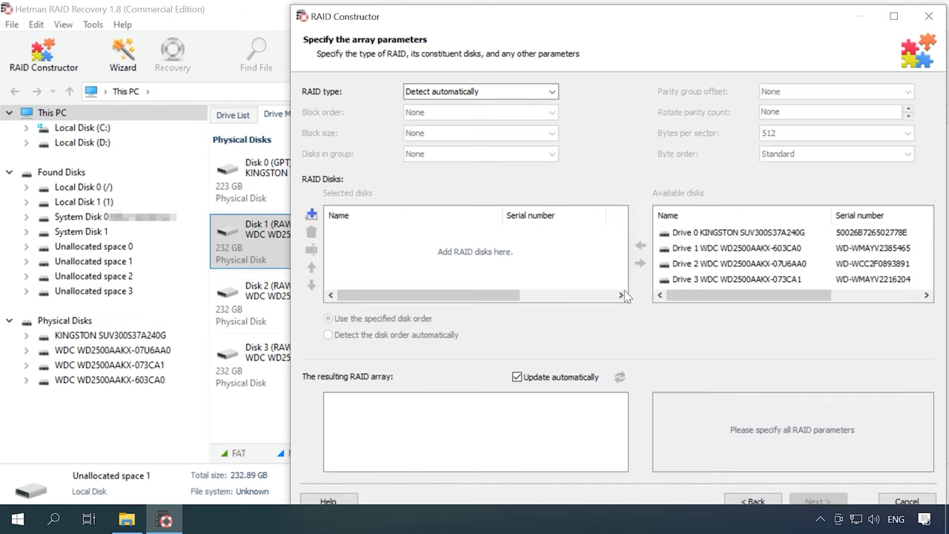
Set the RAID type to RAID 5 (Parity), the block order to Left Synchronous and the block size to 64 KB
left_click(548, 91)
scroll(482, 148, "up", 2)
left_click(445, 142)
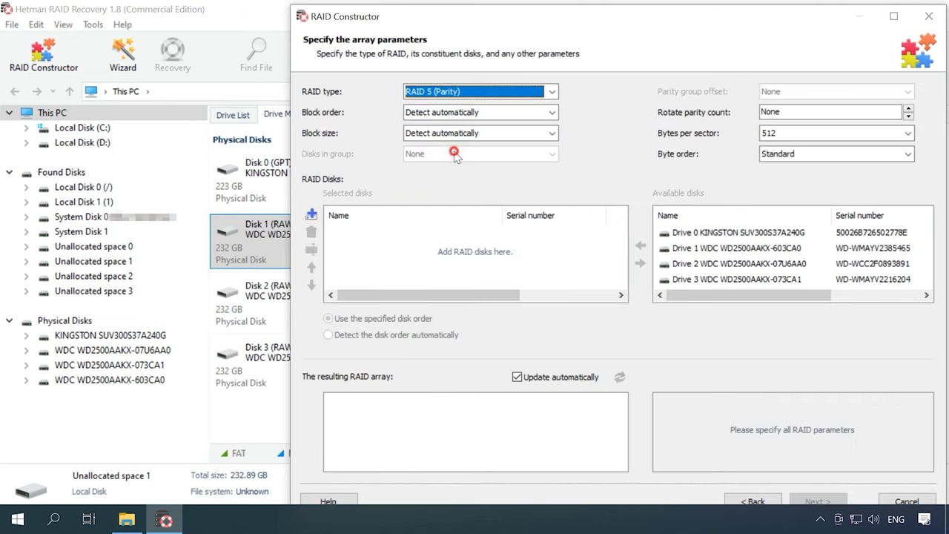
left_click(552, 112)
left_click(467, 149)
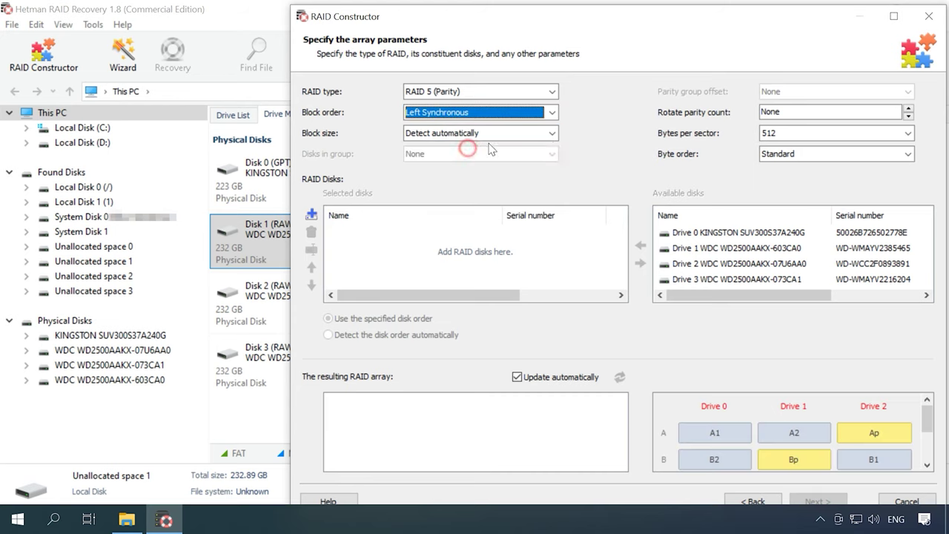
left_click(552, 134)
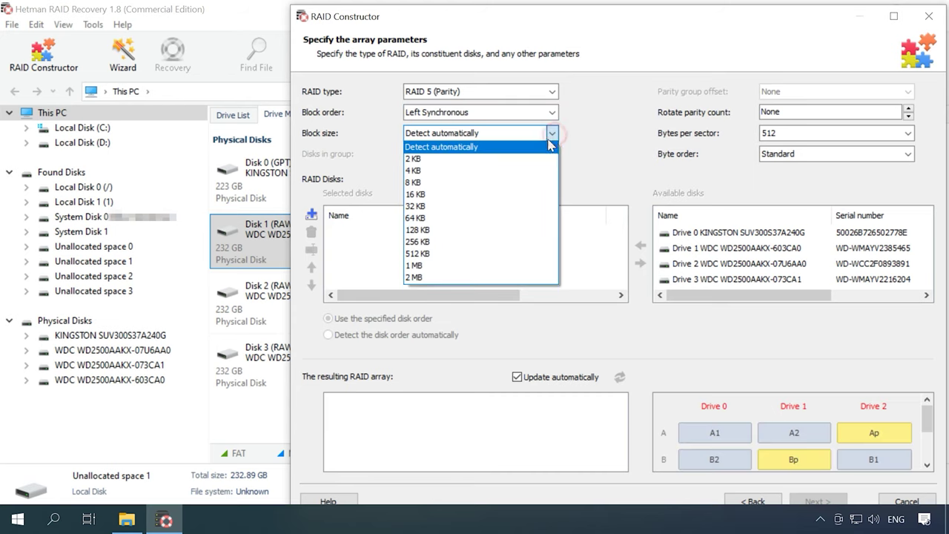
left_click(435, 217)
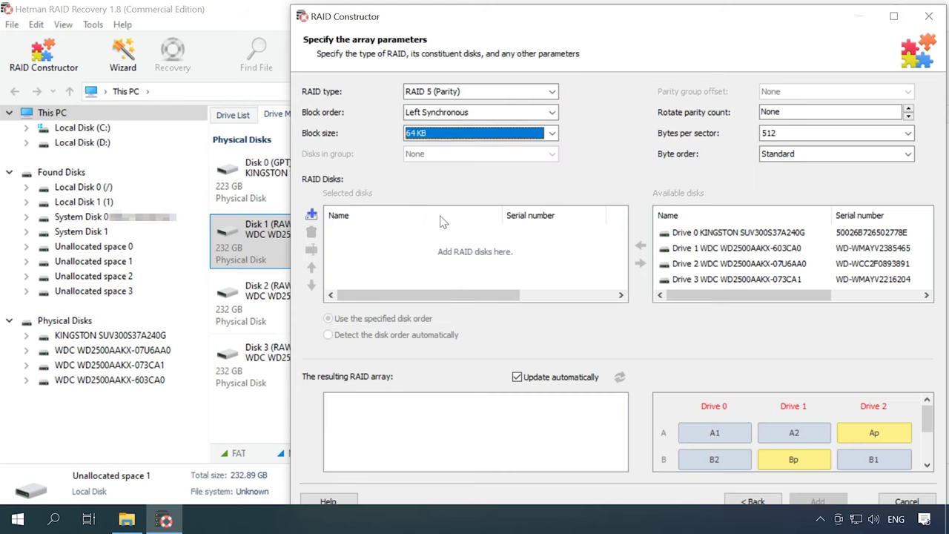
Add the three WDC drives to the selected RAID disks and place Drive 3 ahead of Drive 2
left_click(716, 248)
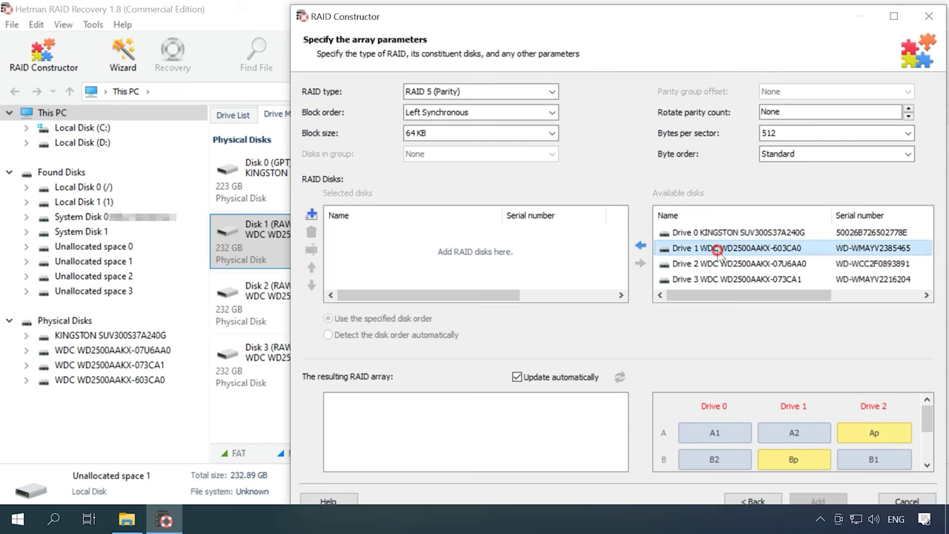
left_click(641, 246)
left_click(642, 247)
left_click(642, 247)
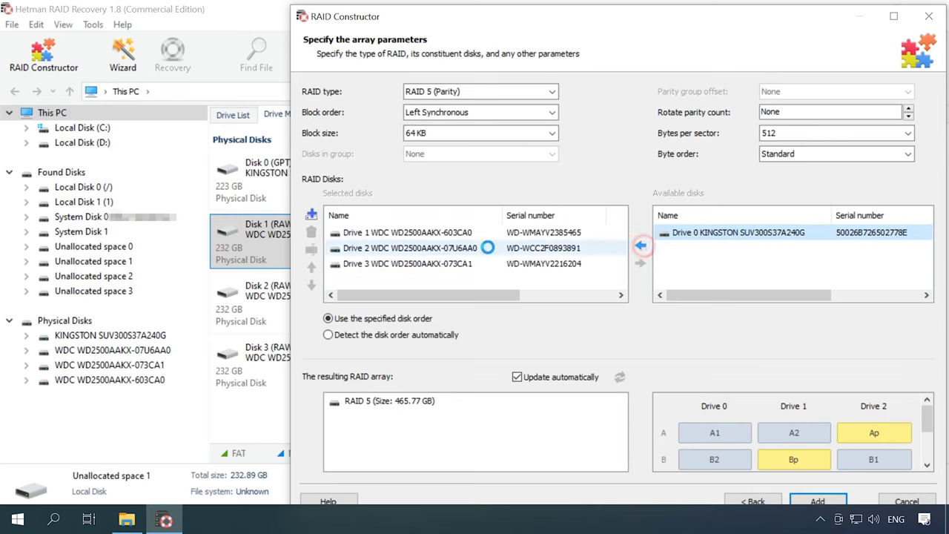
left_click(363, 264)
left_click(311, 266)
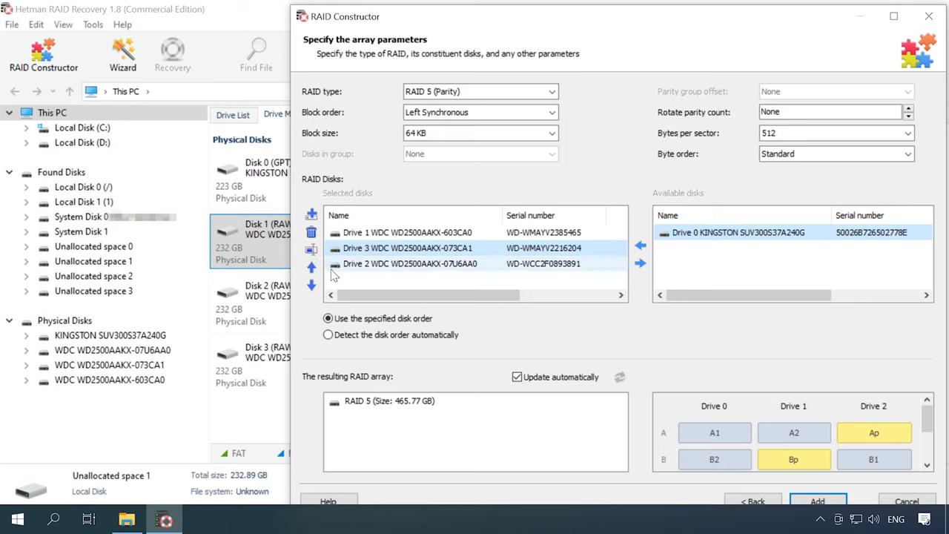
Set the disk offset of Drive 1 WDC WD2500AAKX-603CA0 to 266240 bytes
left_click(396, 232)
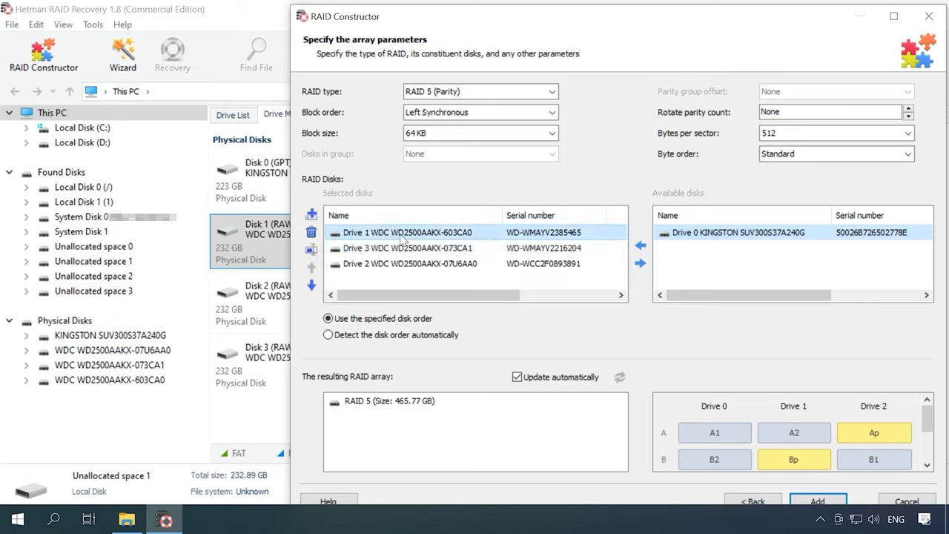
left_click(311, 249)
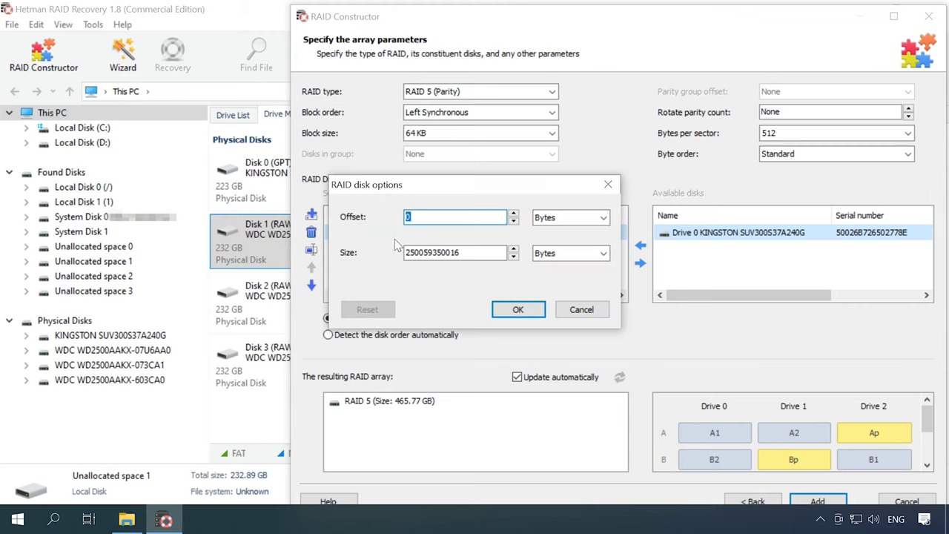
type("26624")
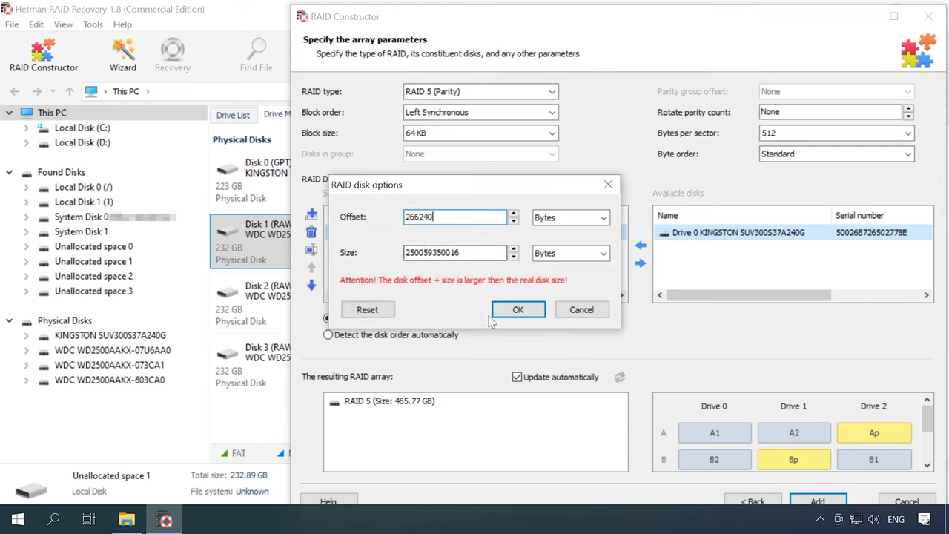
left_click(518, 310)
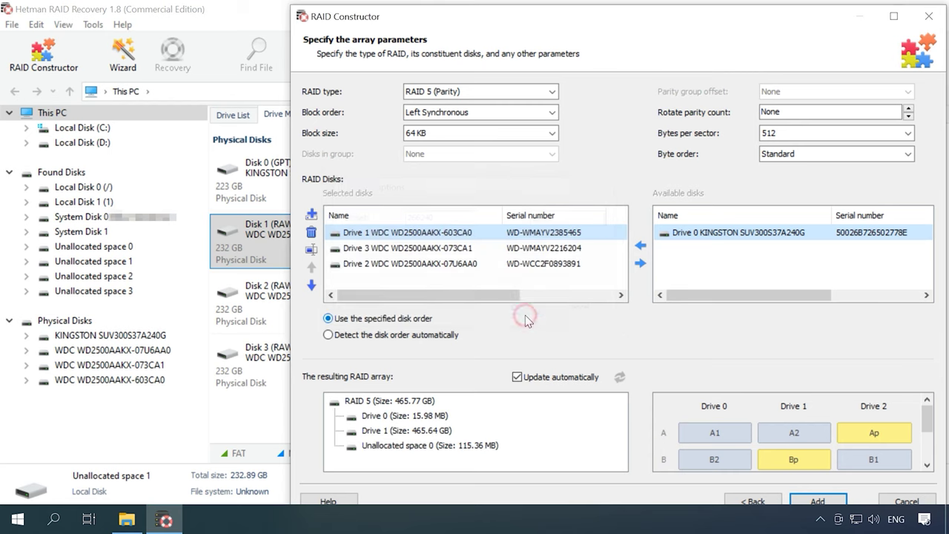
Set the disk offset of Drive 3 WDC WD2500AAKX-073CA1 to 266240 bytes
left_click(397, 249)
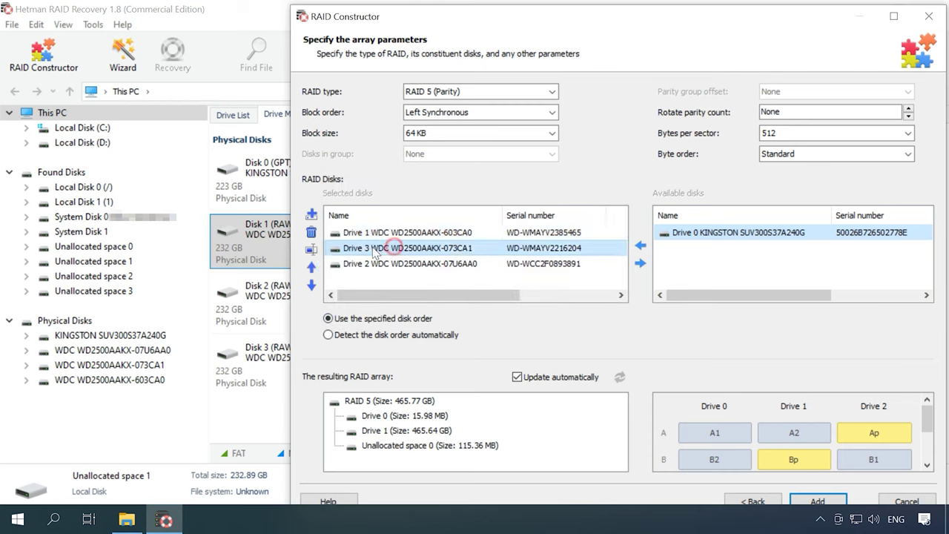
left_click(311, 250)
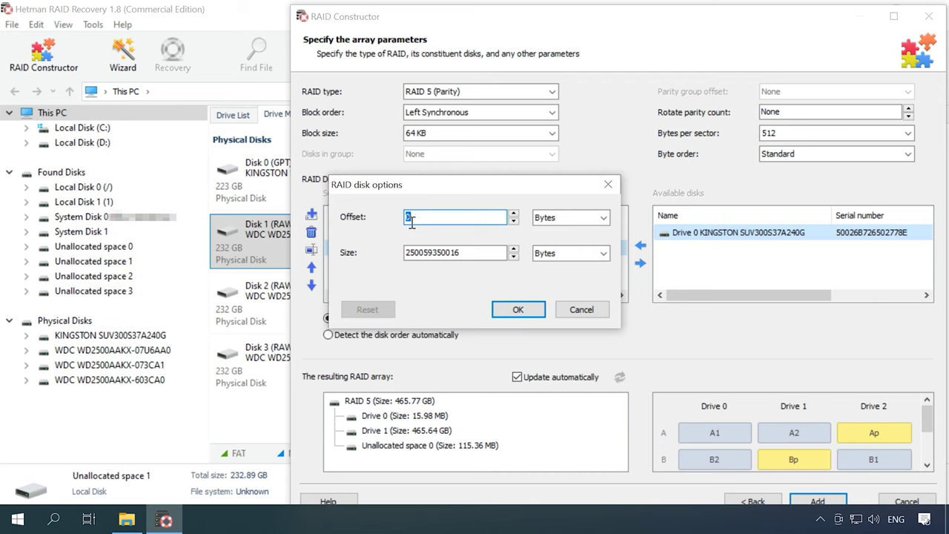
type("26624")
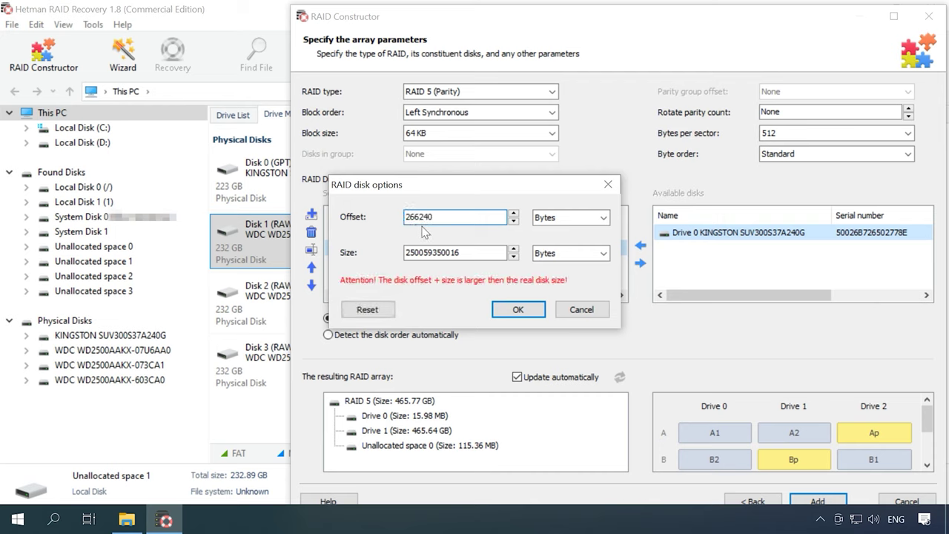
left_click(518, 309)
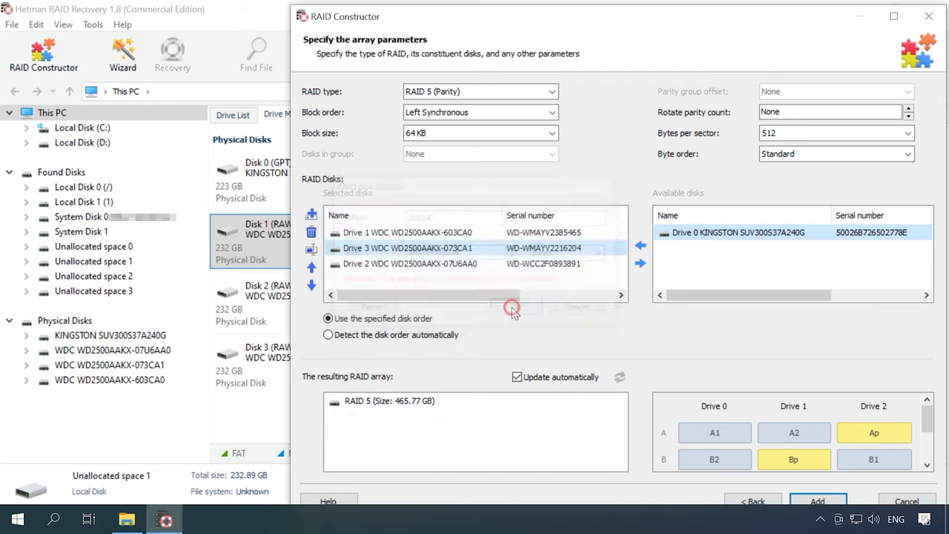
Set the disk offset of Drive 2 WDC WD2500AAKX-07U6AA0 to 266240 bytes
left_click(373, 268)
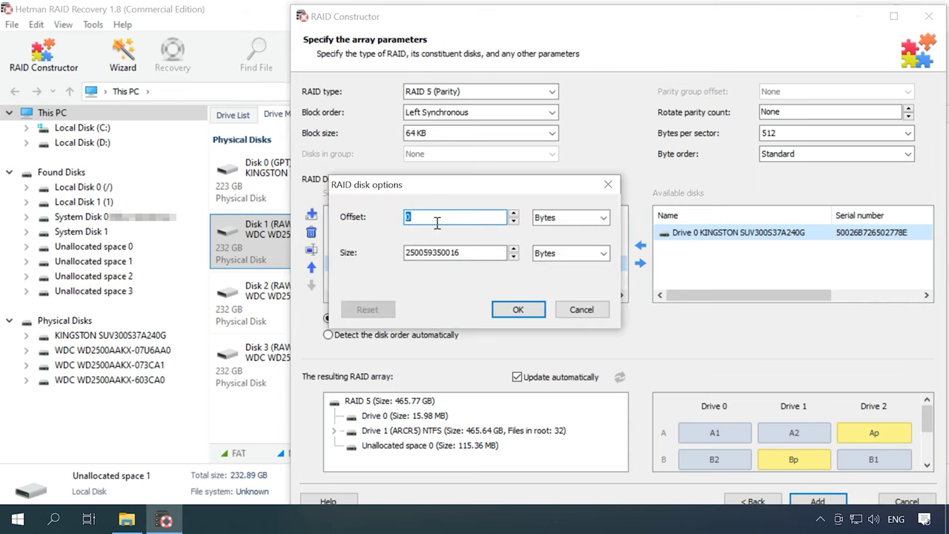
type("266")
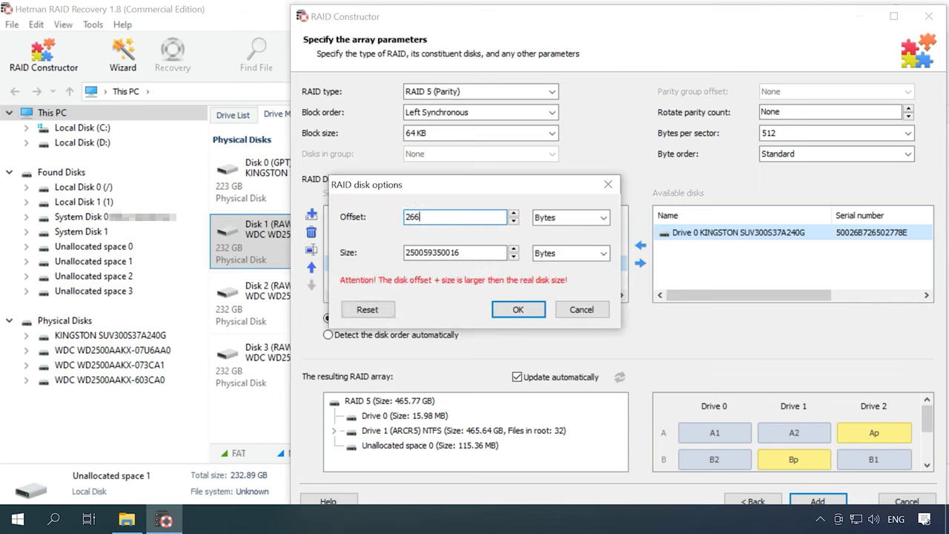
type("240")
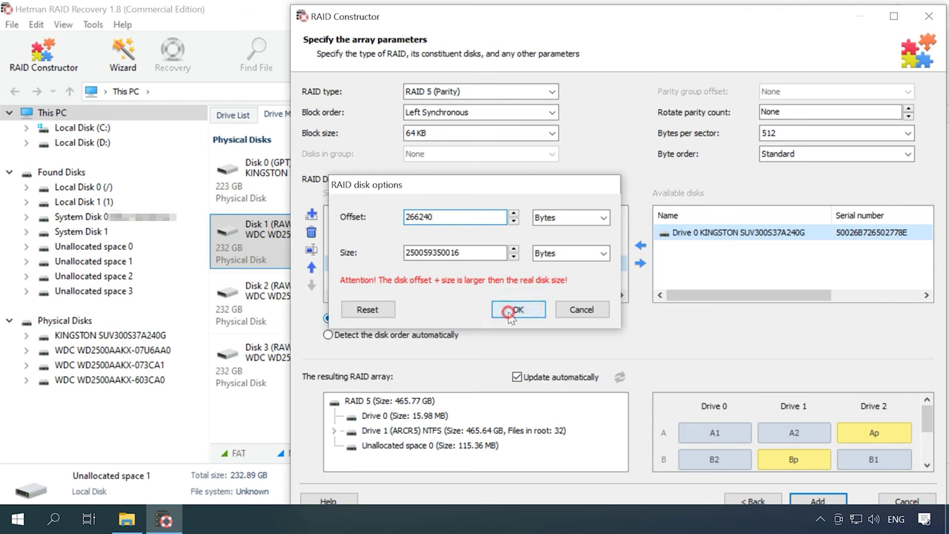
left_click(511, 314)
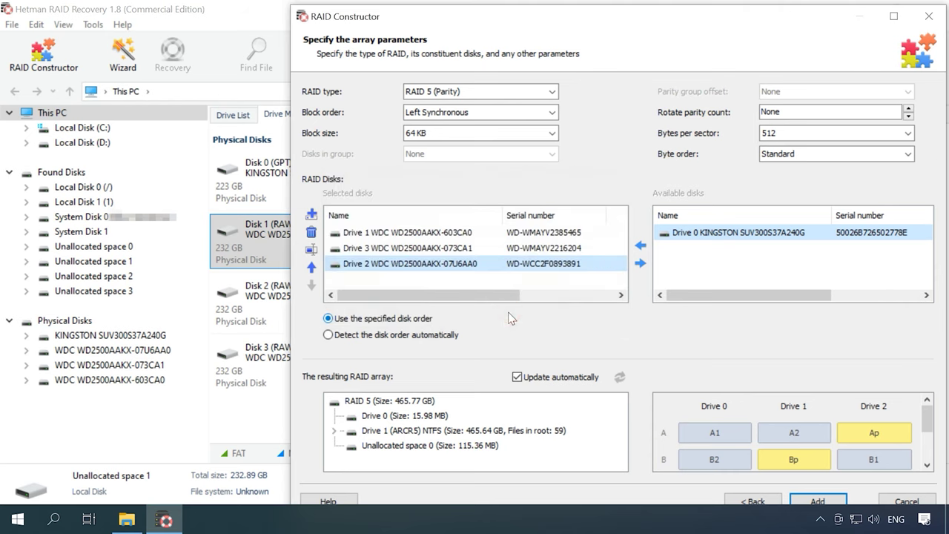
Check the files inside Drive 1 (ARCR5) of the resulting RAID array, and add the array to the program
left_click(334, 430)
scroll(409, 443, "down", 1)
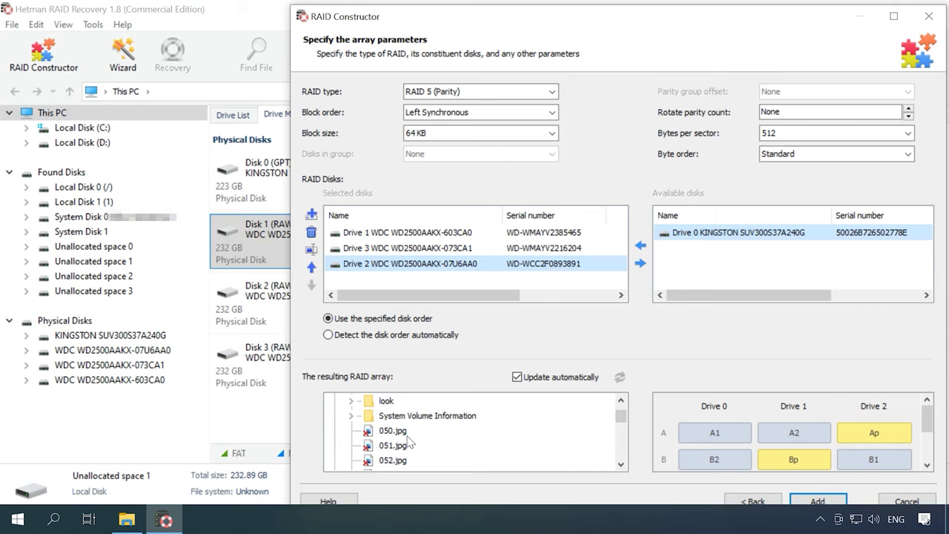
scroll(409, 444, "down", 1)
scroll(410, 443, "up", 2)
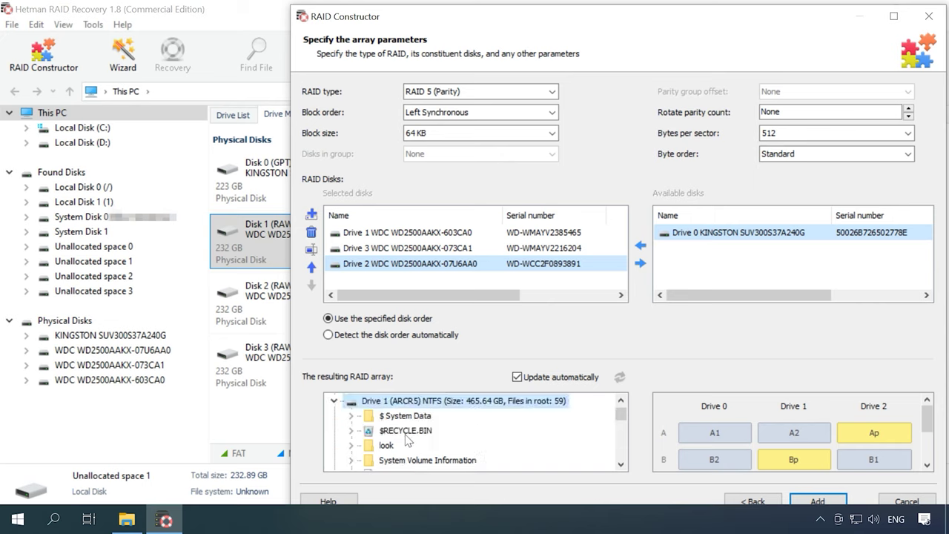
scroll(405, 440, "up", 1)
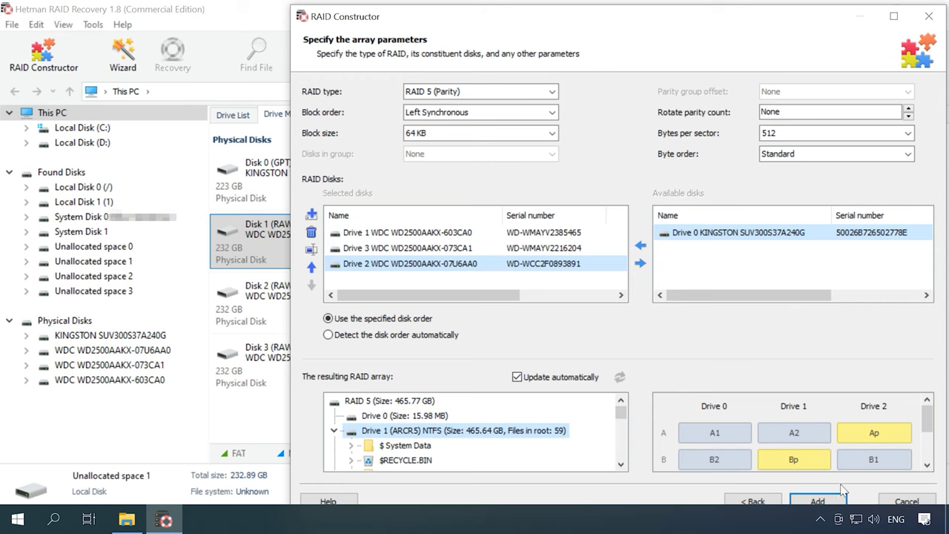
left_click(823, 502)
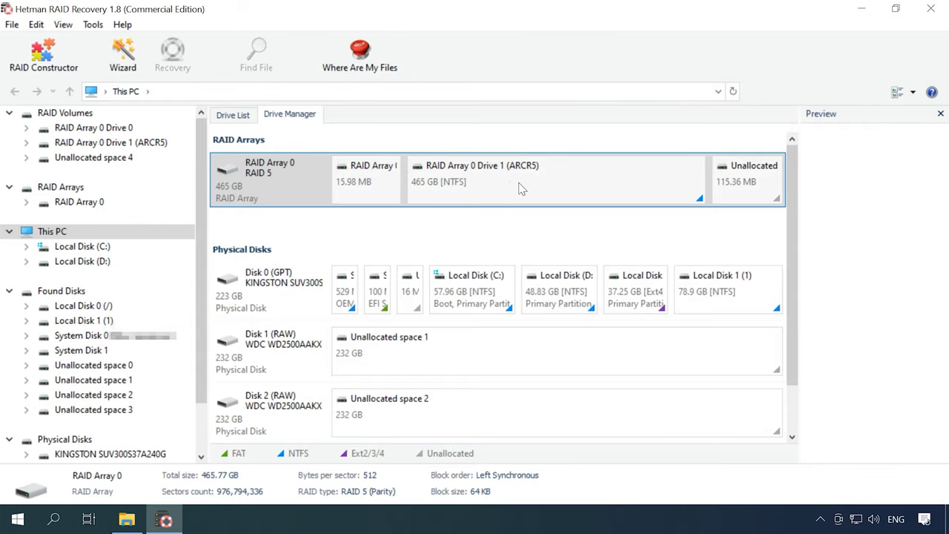
Run a fast scan of the RAID Array 0 Drive 1 (ARCR5) volume and finish the wizard
right_click(519, 185)
left_click(563, 194)
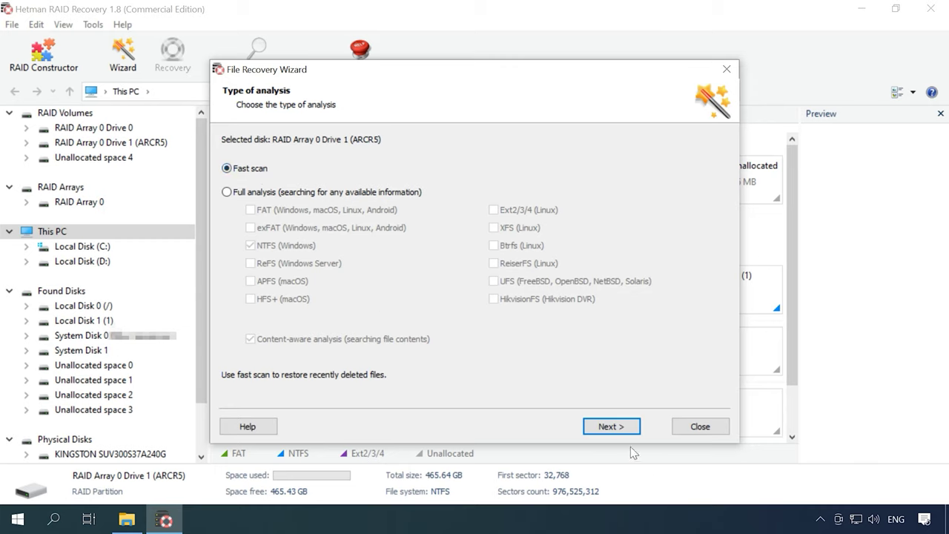
left_click(614, 427)
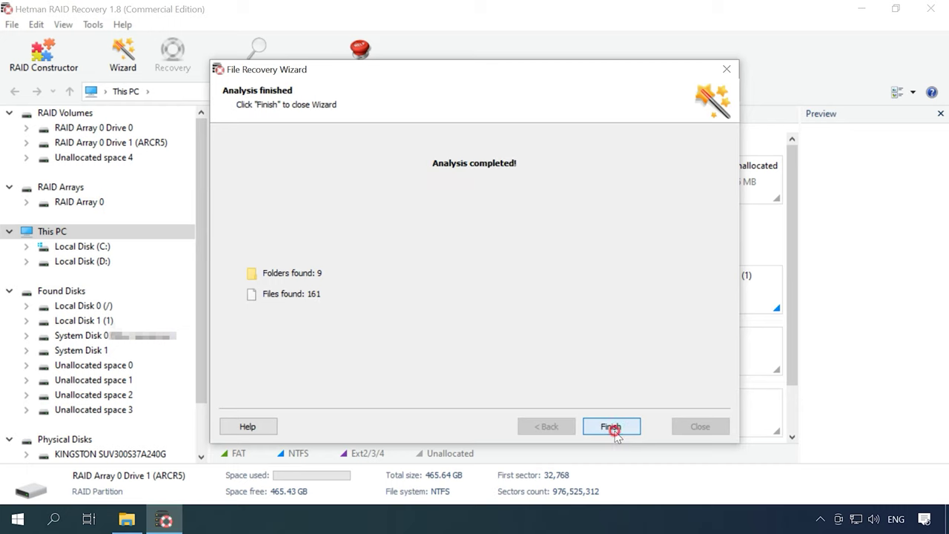
left_click(612, 428)
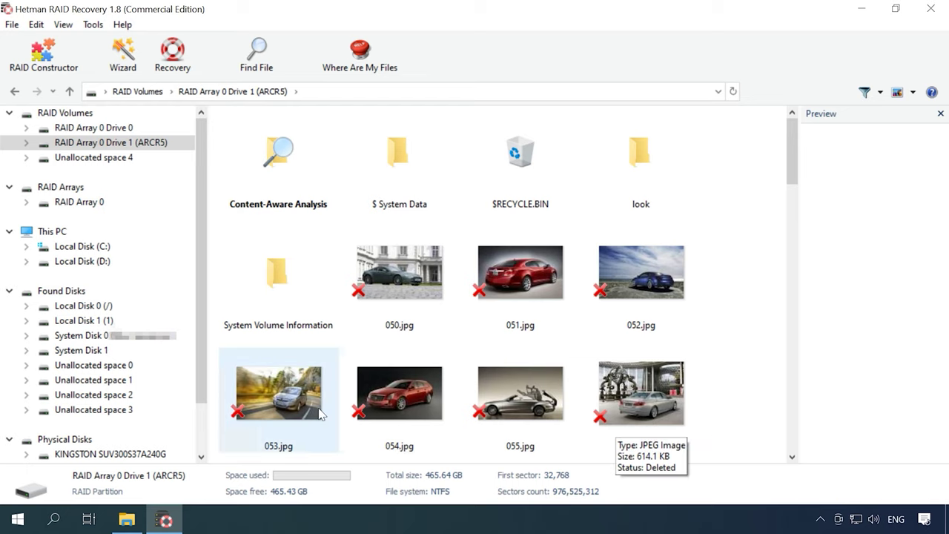
Recover 053.jpg to C:\02\ on the hard disk, and select the restored file in that folder in File Explorer
left_click(289, 396)
left_click(172, 57)
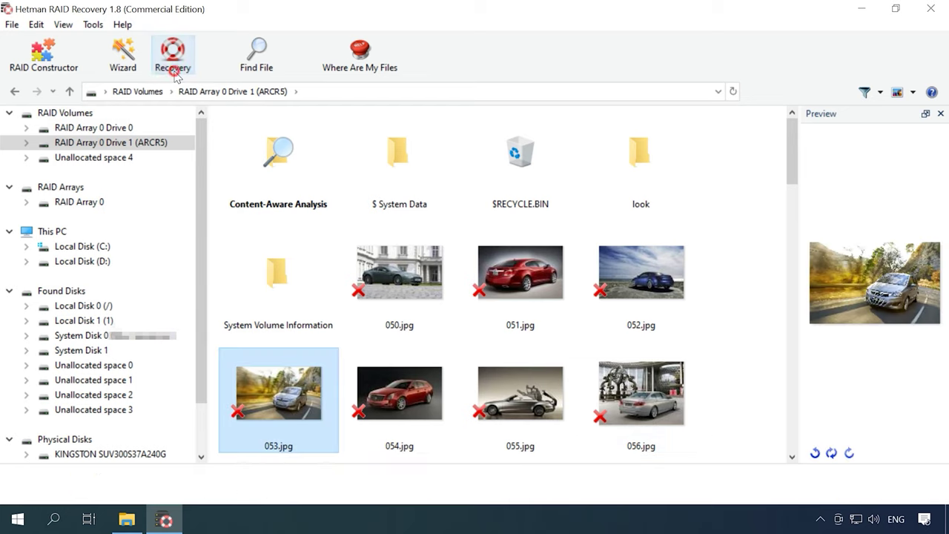
left_click(610, 429)
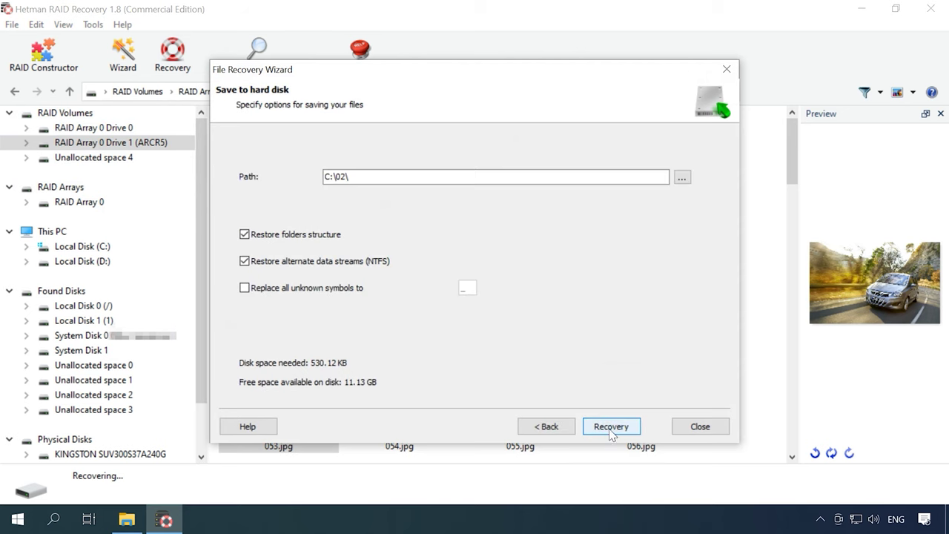
left_click(610, 428)
left_click(609, 427)
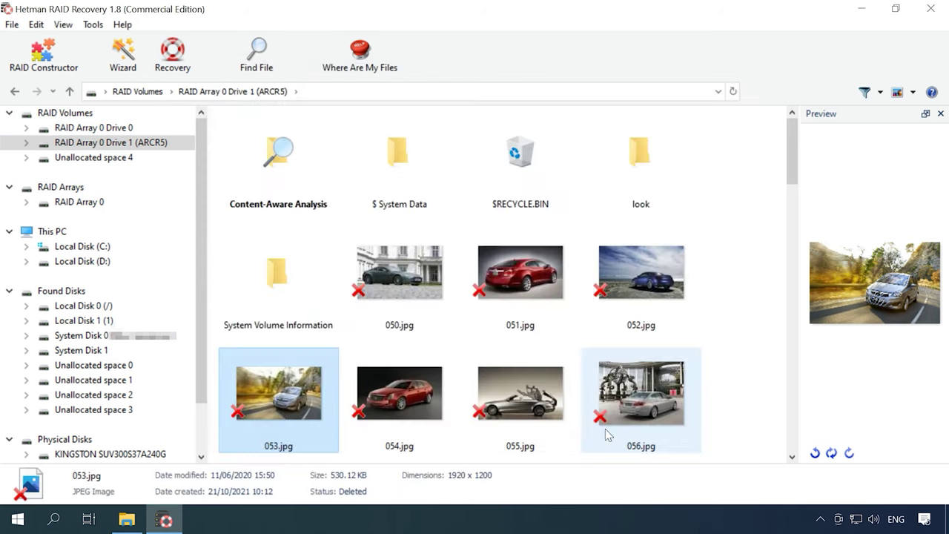
left_click(130, 519)
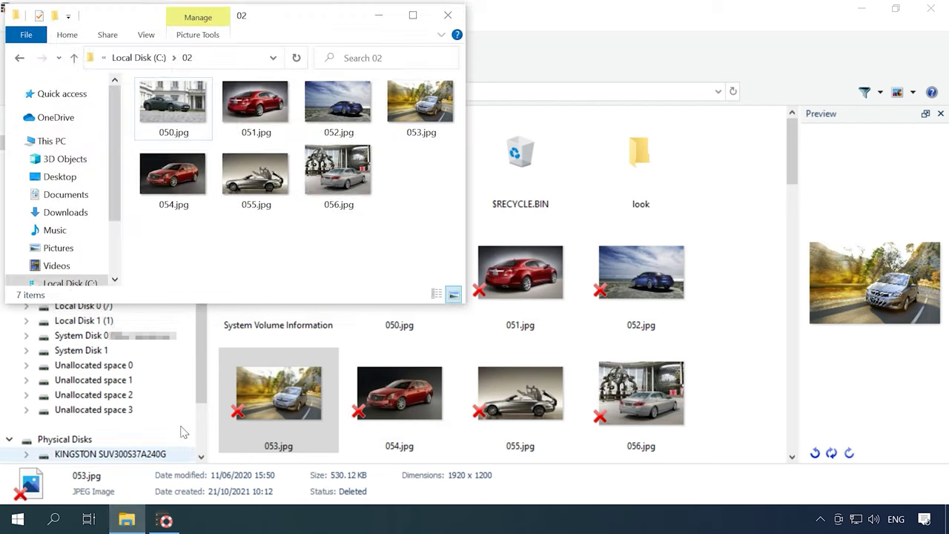
left_click(420, 127)
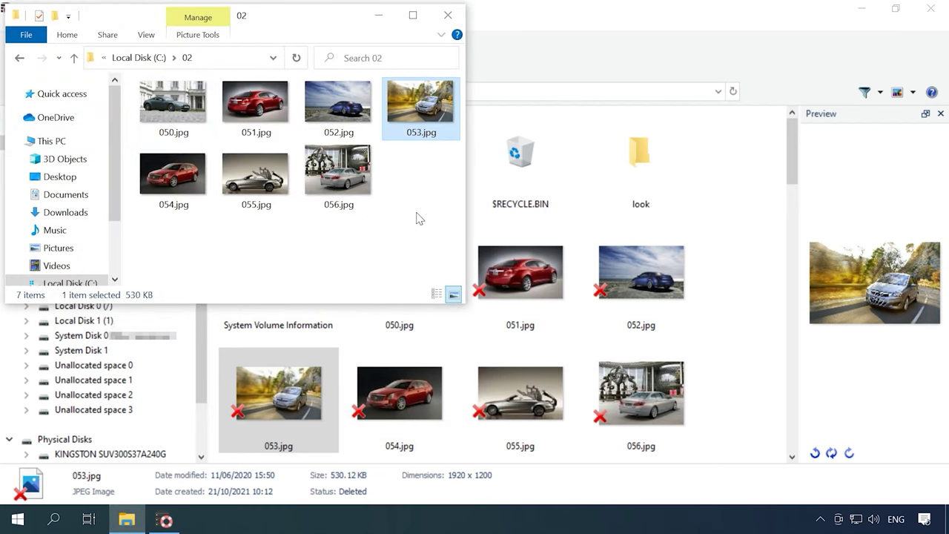